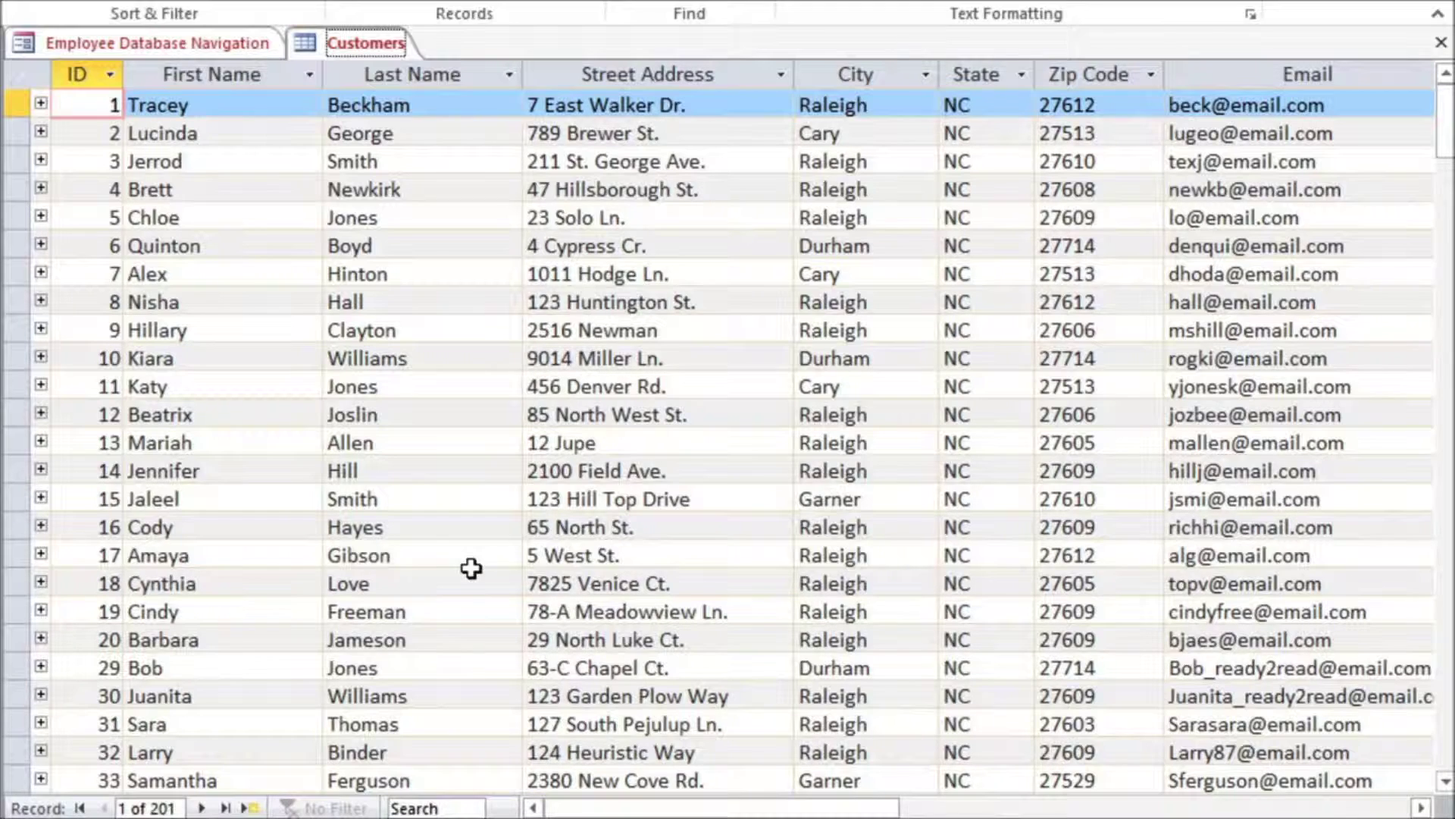
Step: Add a Yes/No field named "Add to Mailing List?" after Other Notes and widen its column to fit the full name
drag(652, 810, 940, 810)
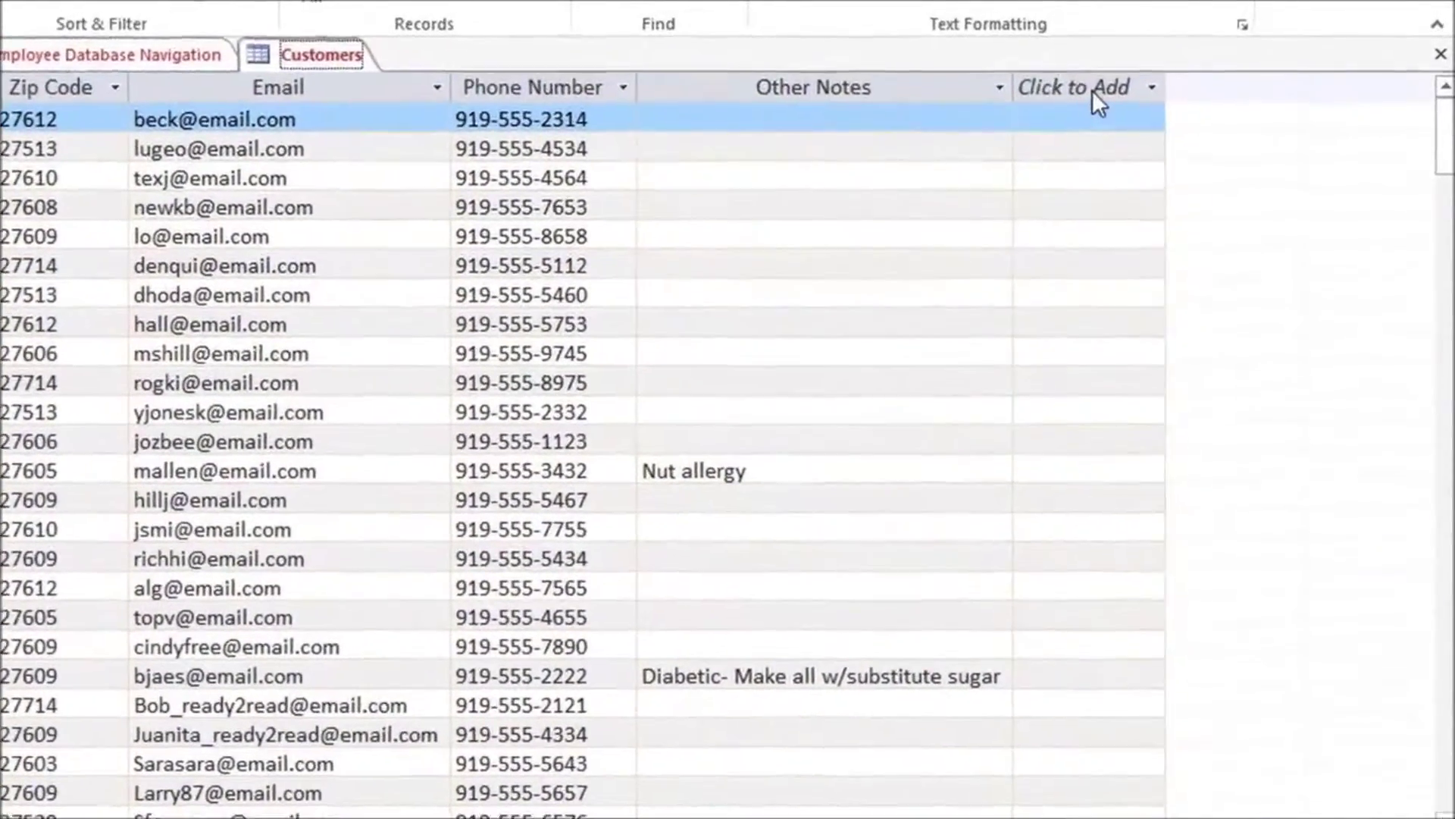
click(1093, 89)
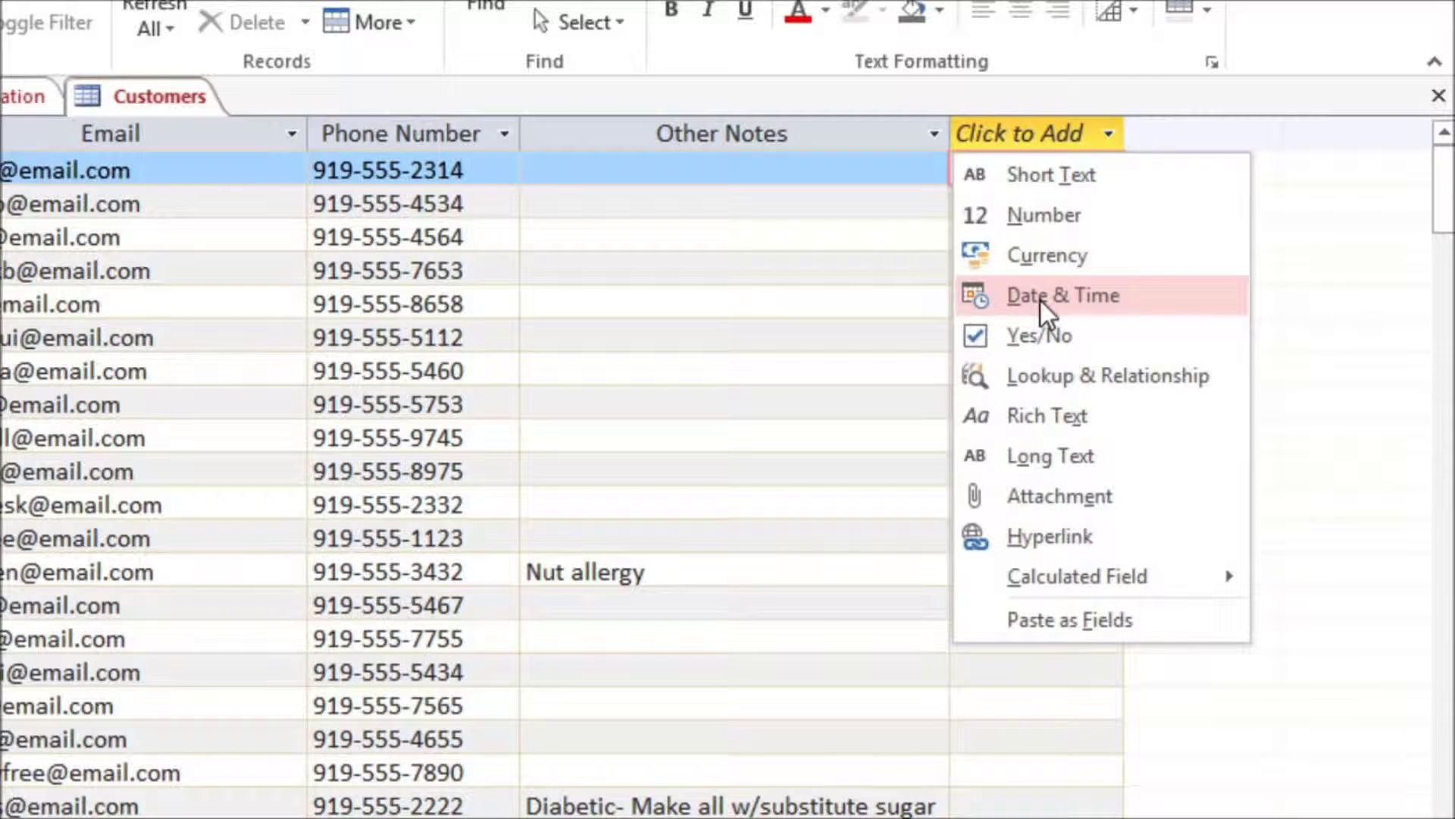
click(1046, 344)
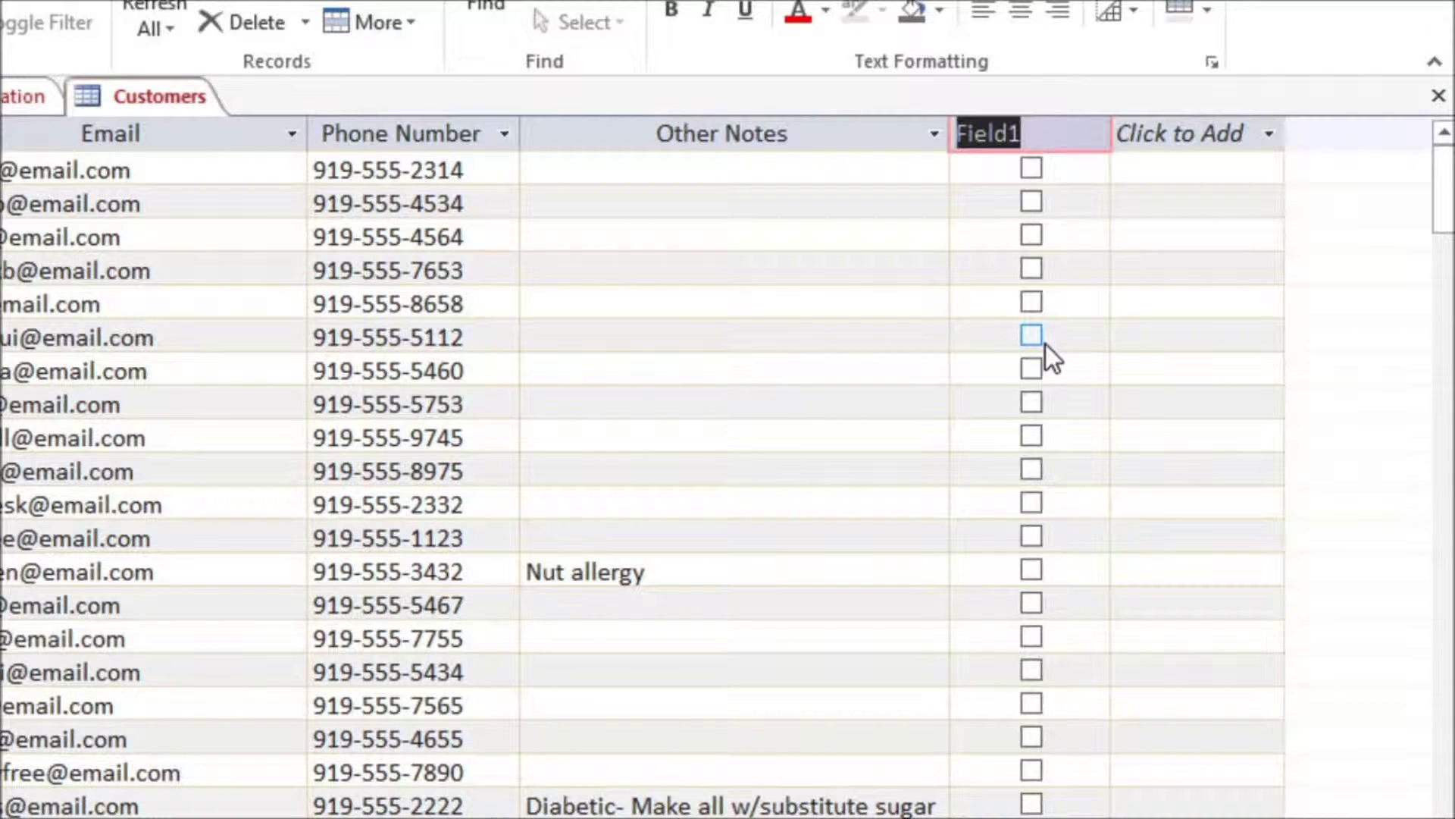
text(Add)
text( to Mailing Li)
text(st?)
key(Return)
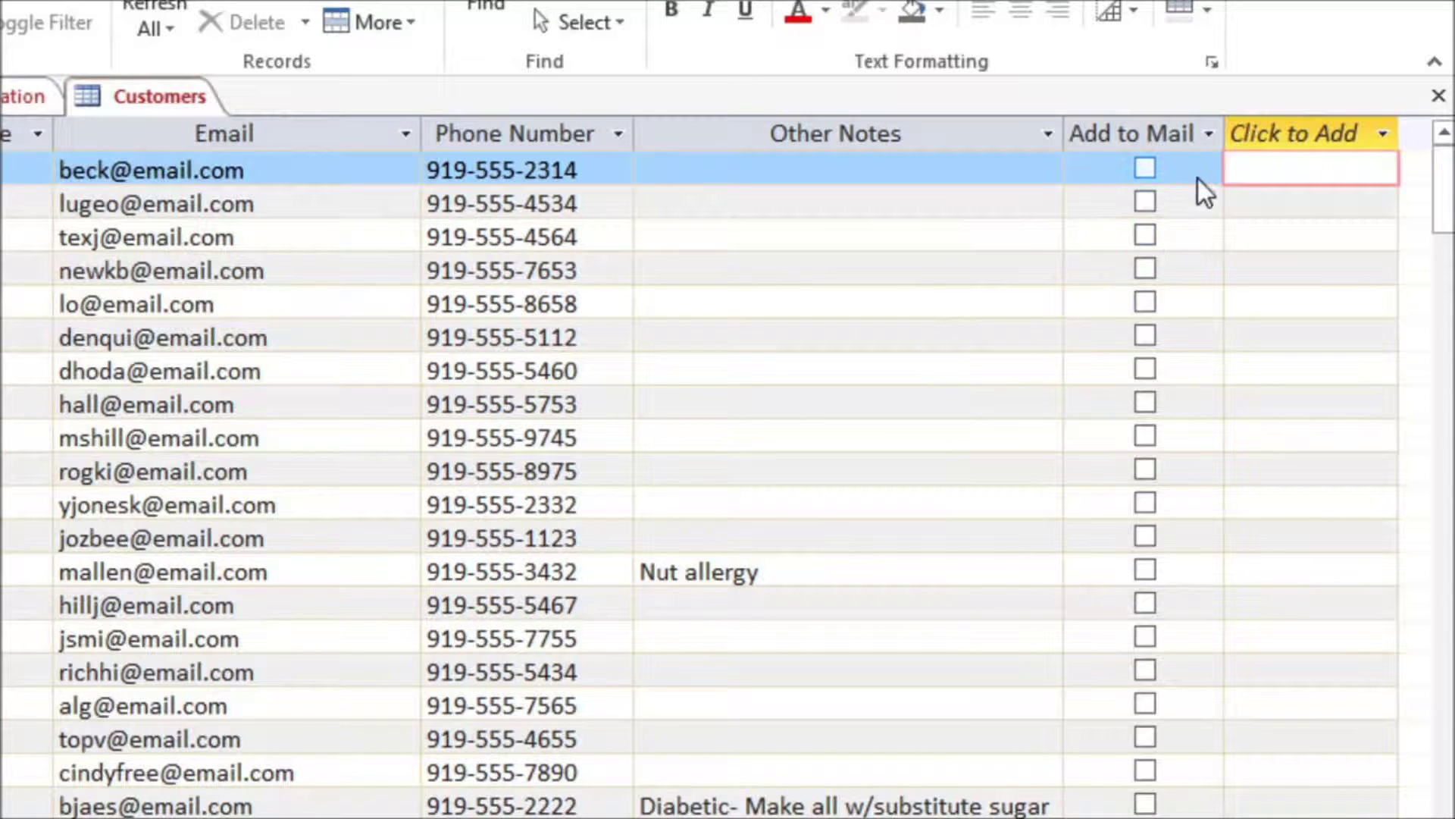
drag(1222, 134, 1357, 130)
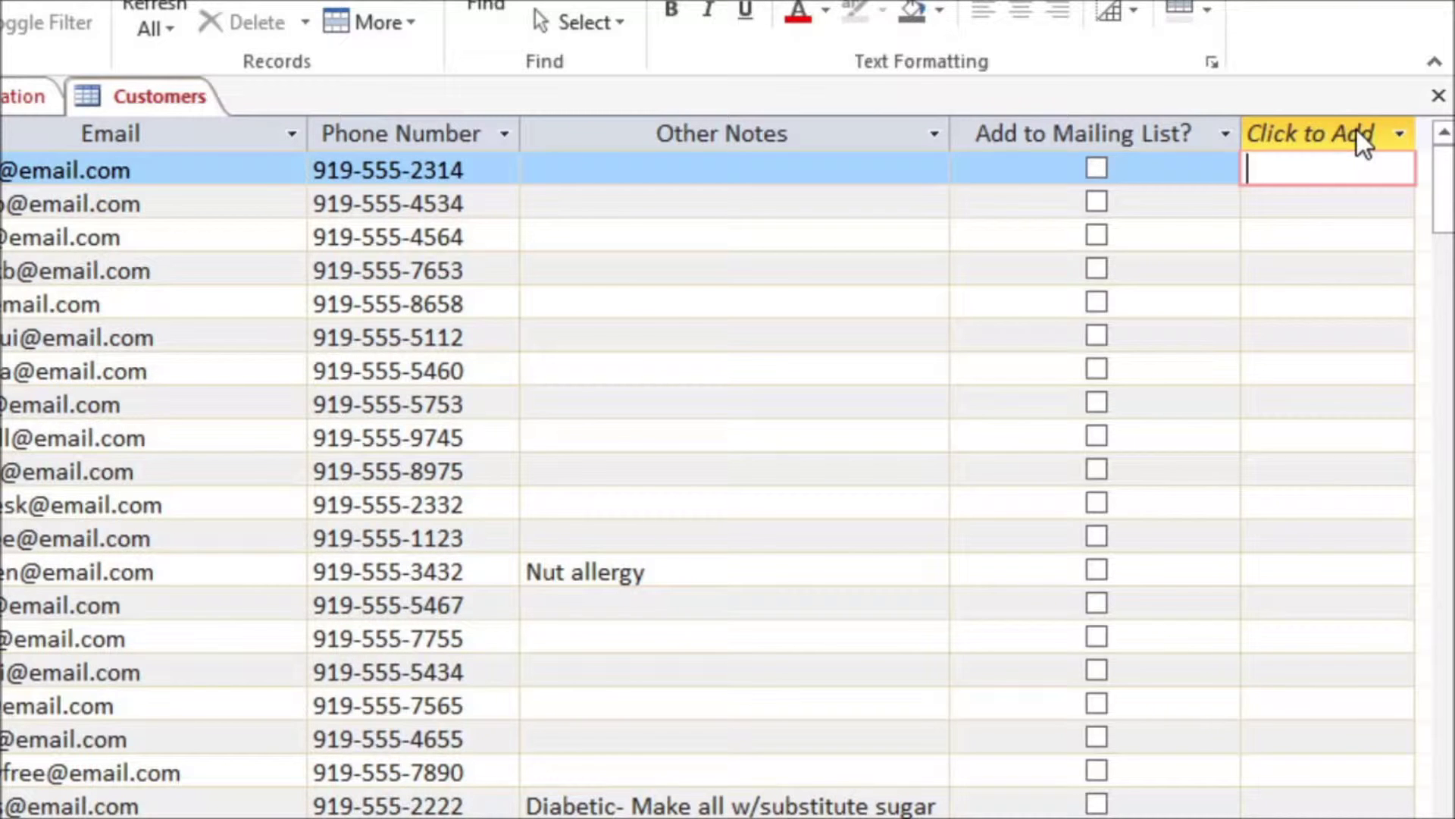
Step: Check Add to Mailing List? for the second and third customers and move that column between Email and Phone Number
click(1101, 203)
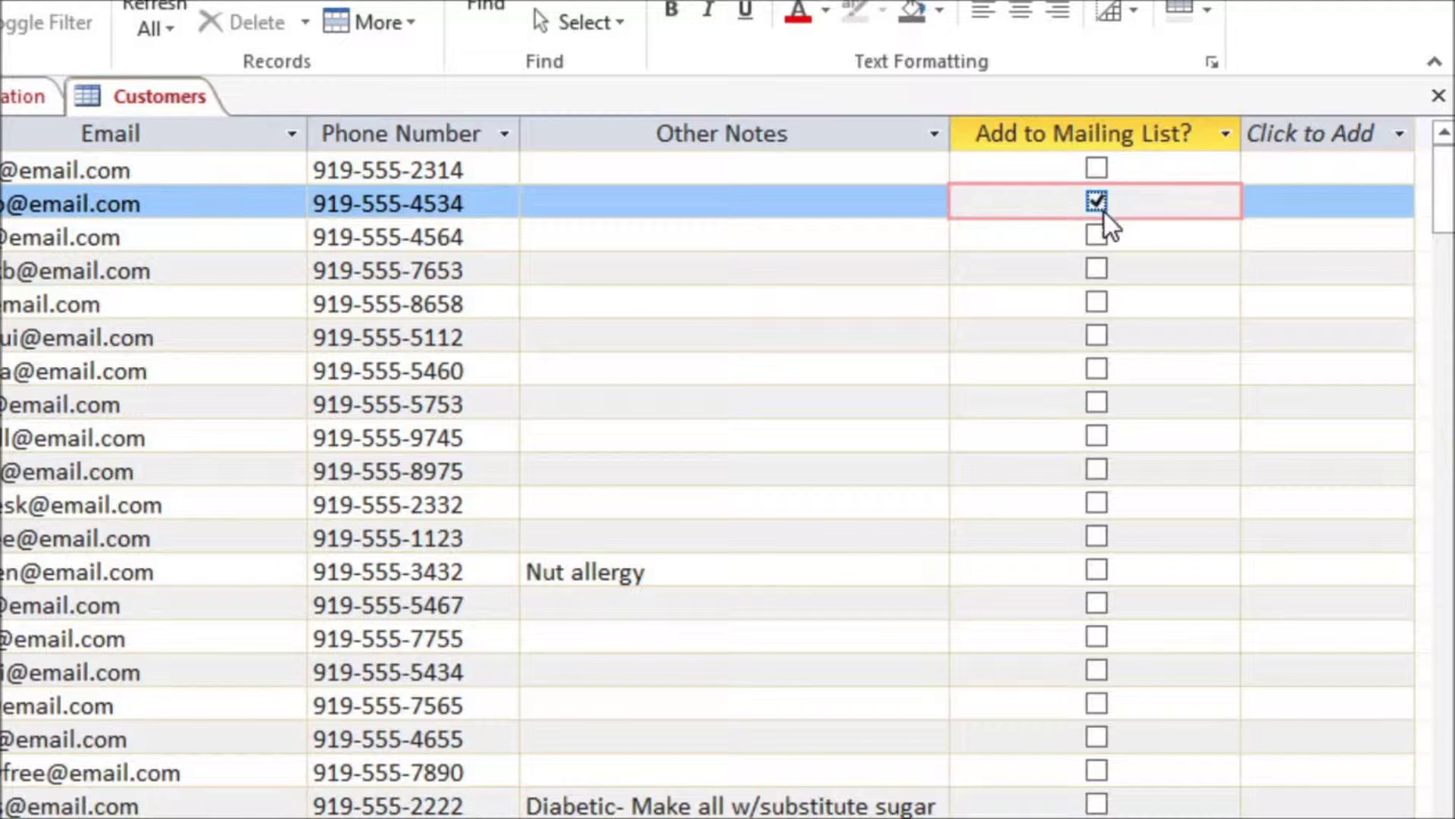
click(1098, 236)
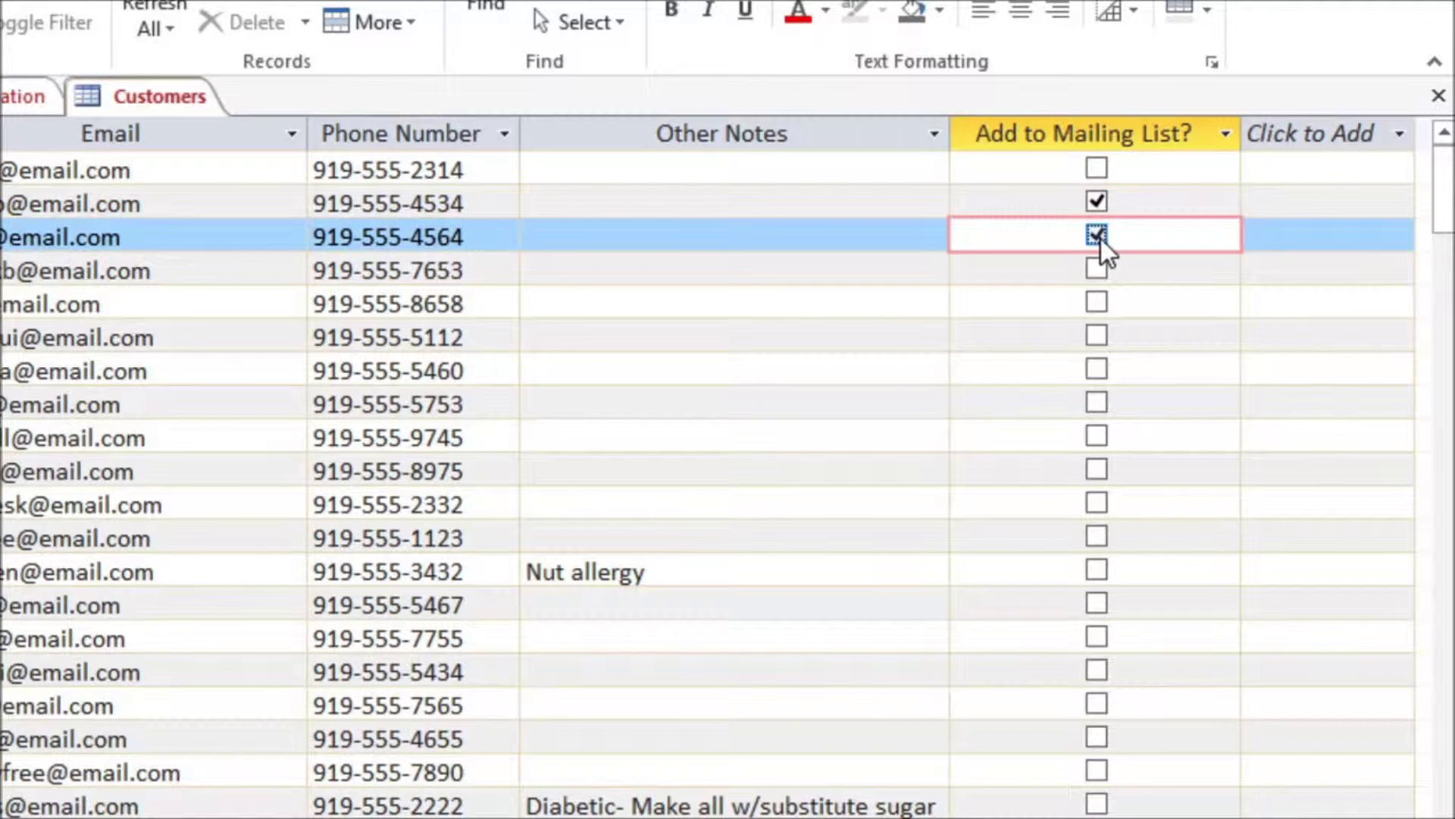
click(1134, 136)
drag(1134, 137, 789, 135)
drag(538, 136, 369, 136)
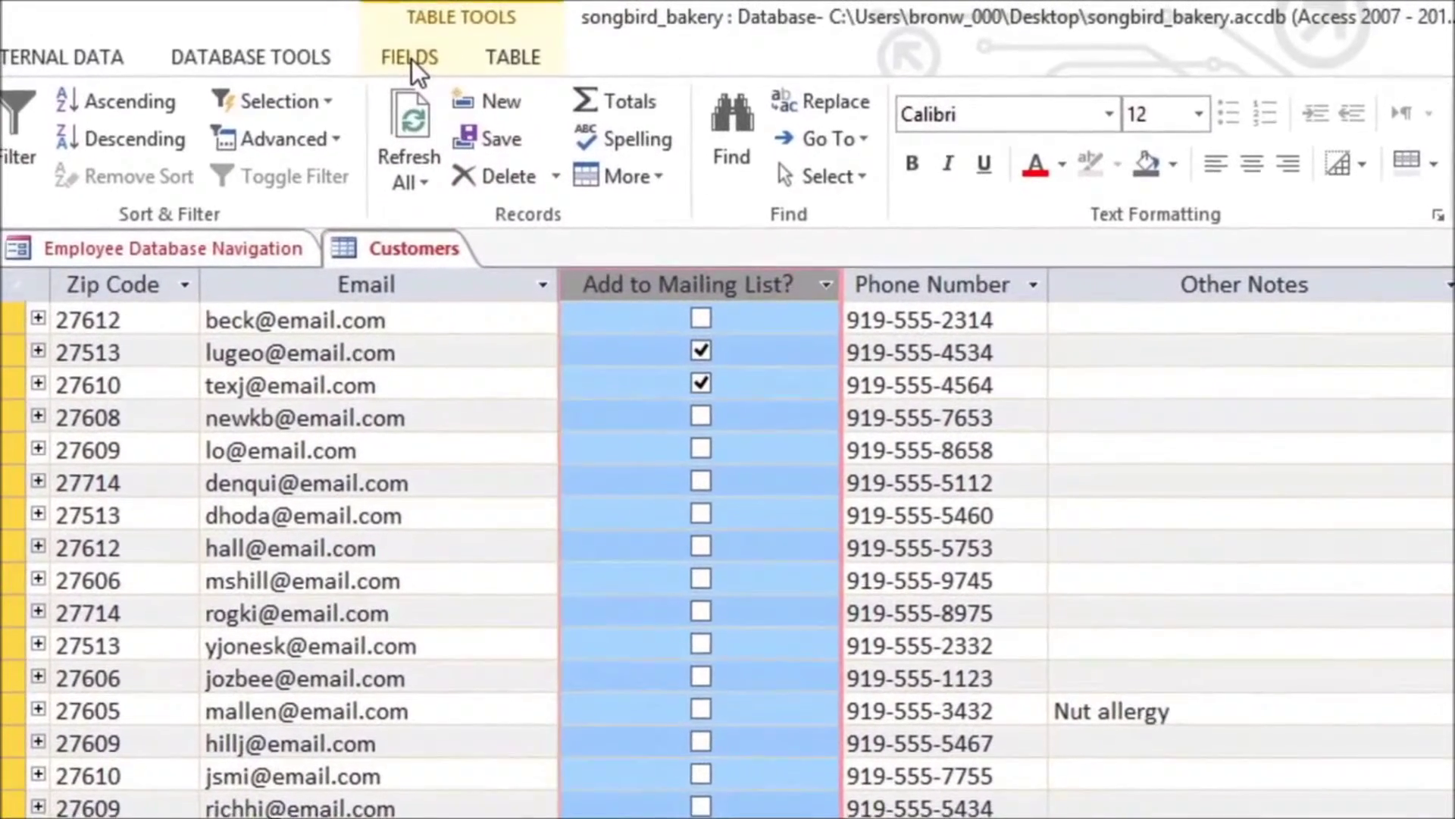
Step: Change the data type of the Add to Mailing List? field to Short Text
click(402, 53)
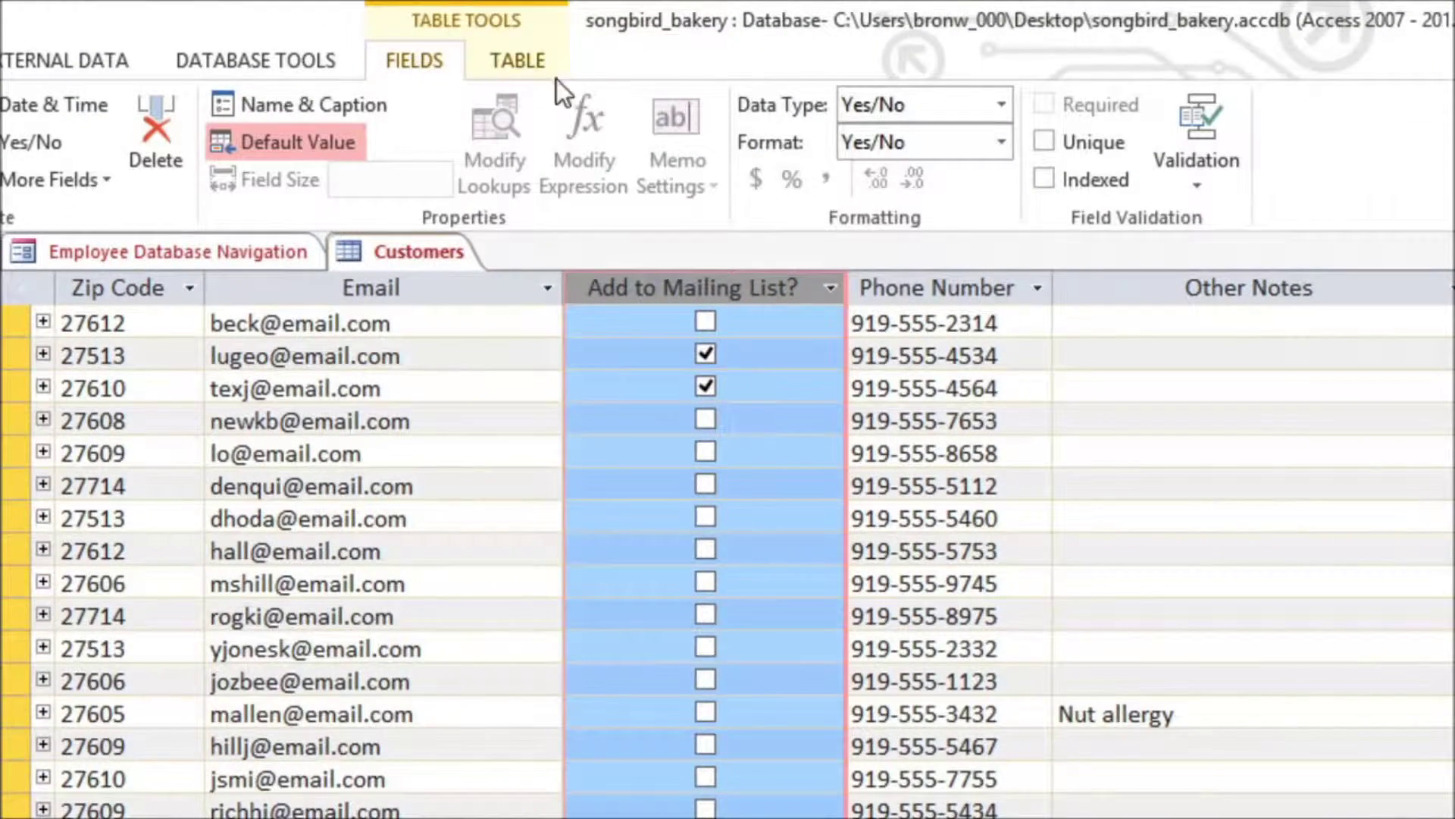
click(1002, 97)
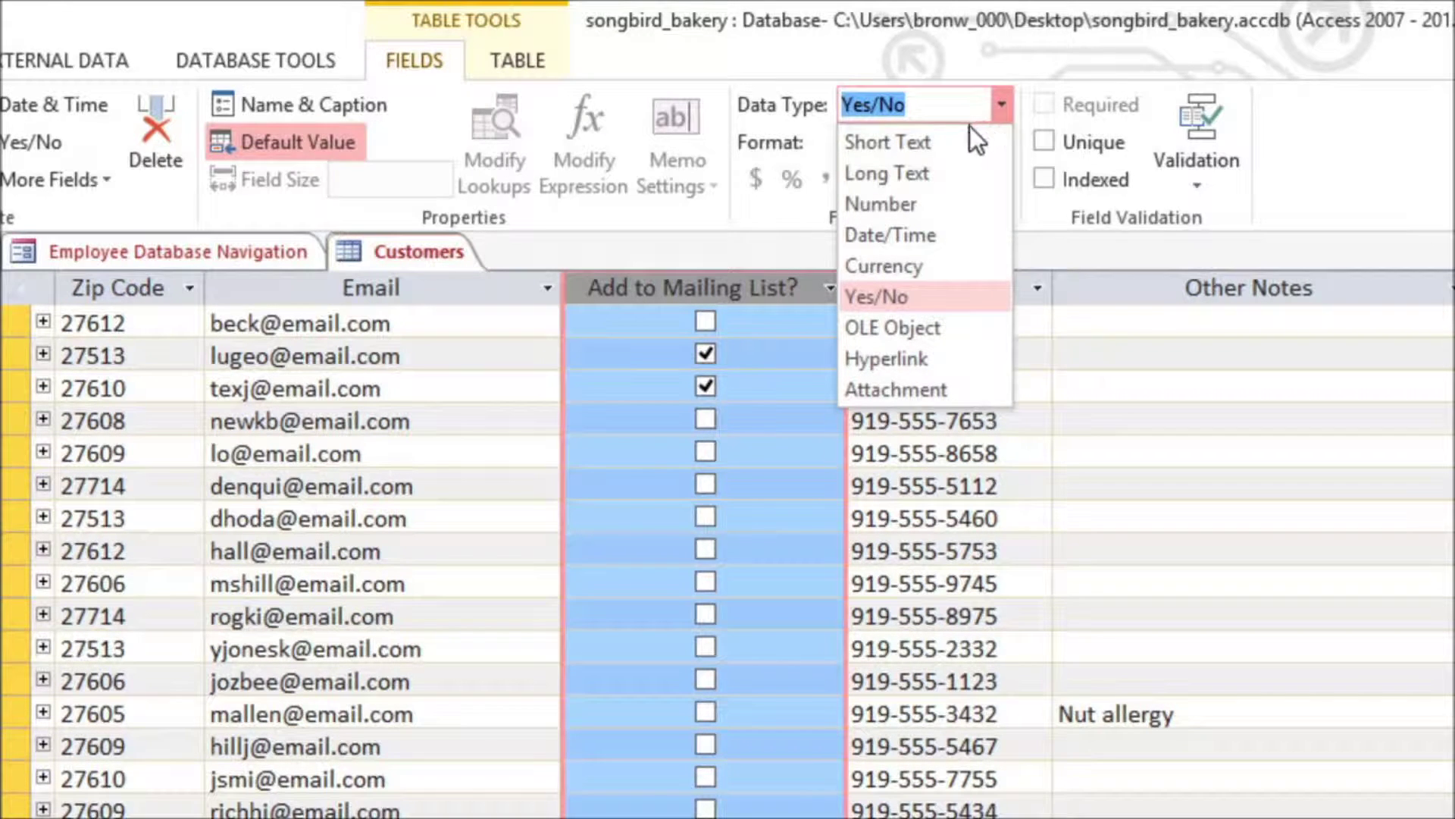
click(956, 141)
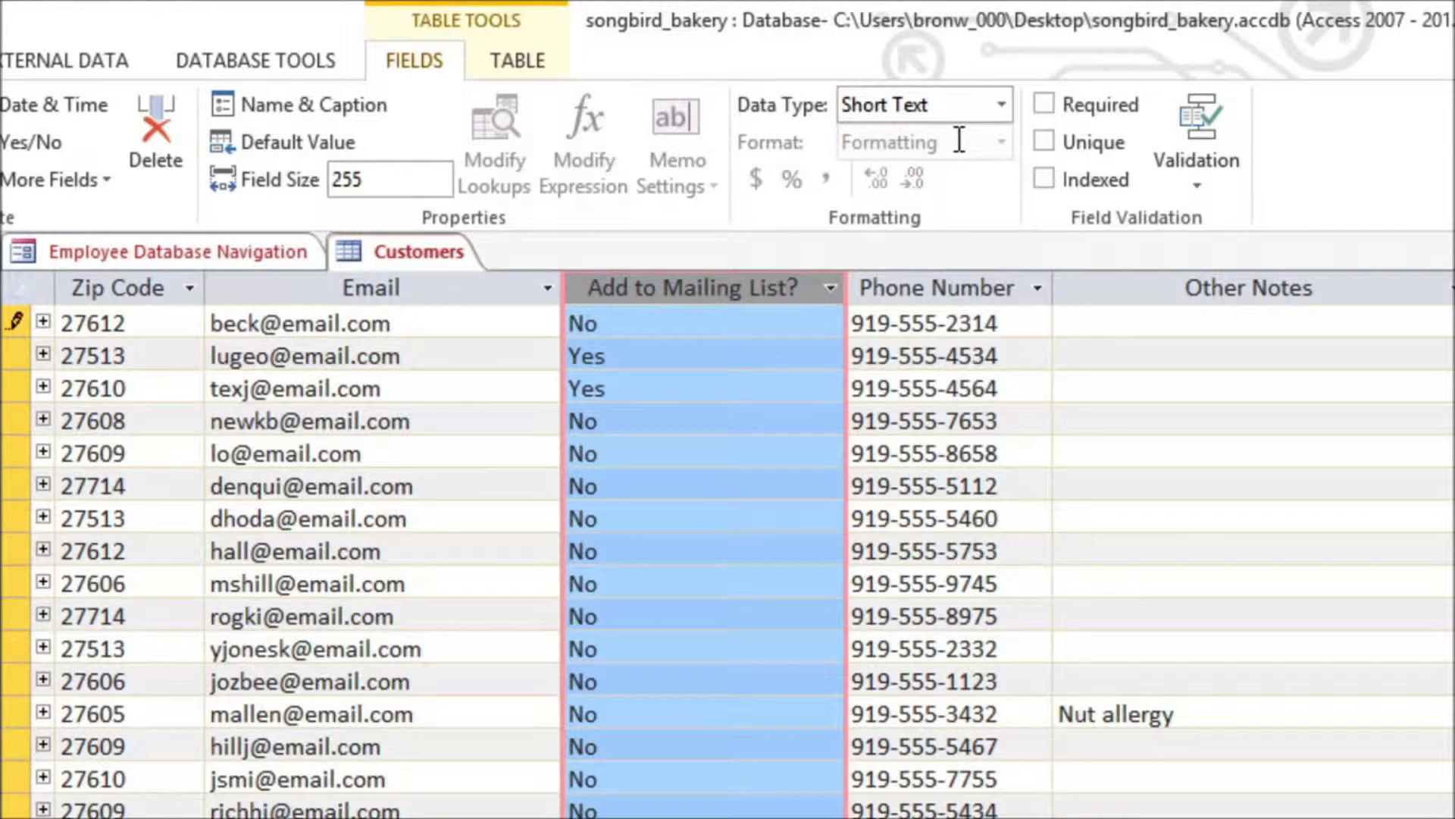
Step: Extend the mailing list entries to "Yes - weekly newsletter" for the second customer and "Yes - special events only" for the third
click(649, 354)
text(- weekl)
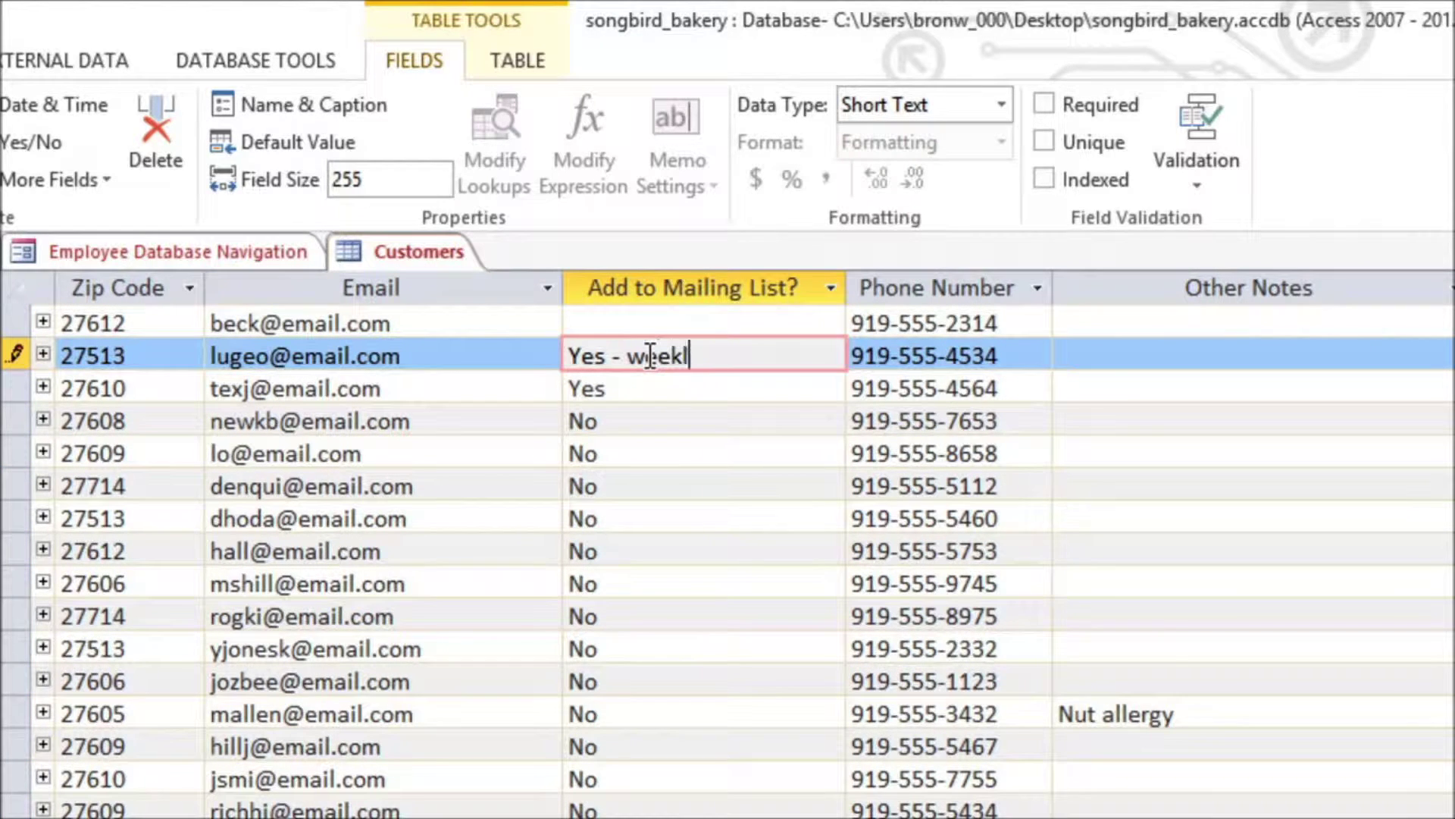
text(y newsletter)
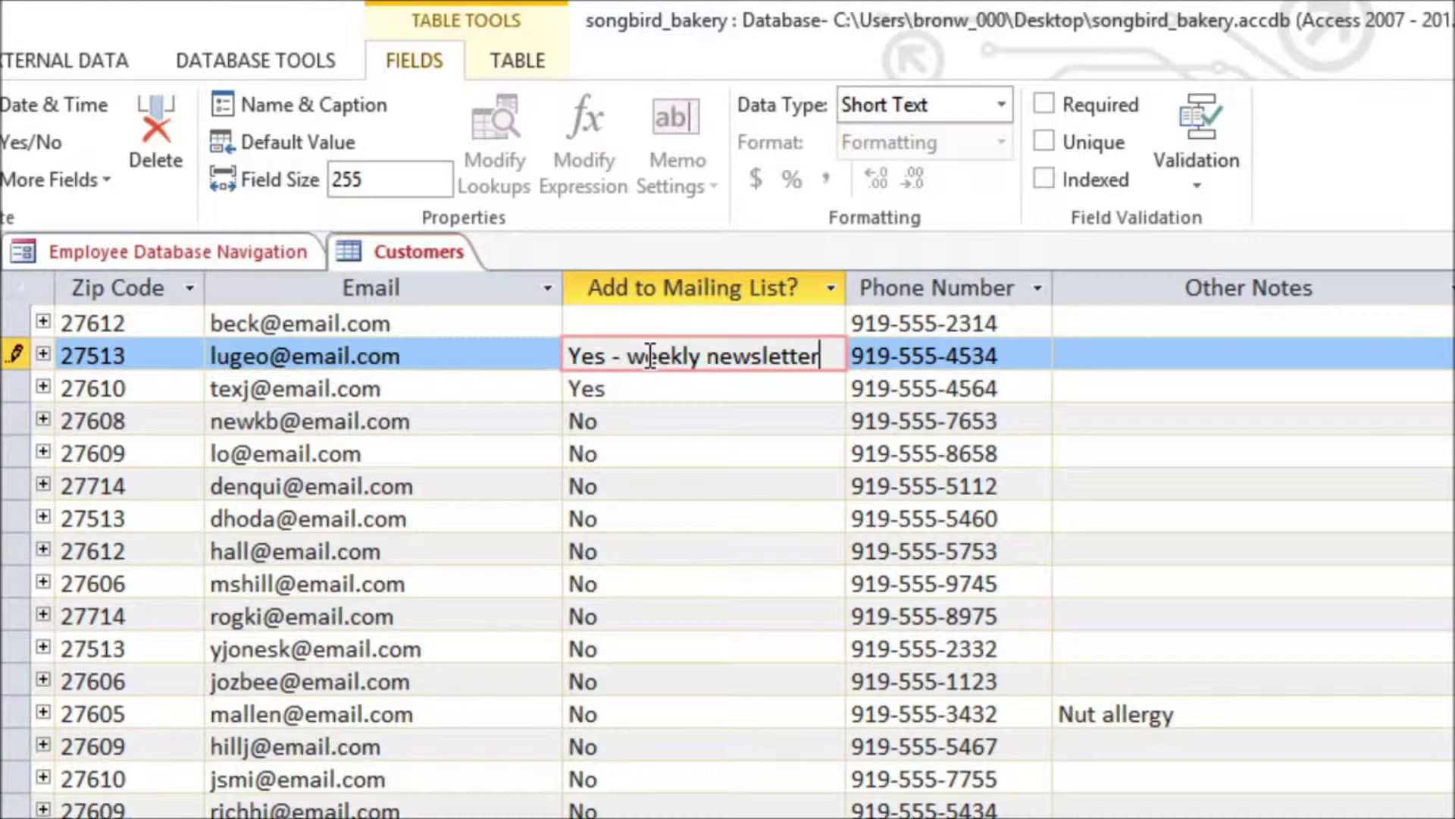
click(651, 392)
text(- )
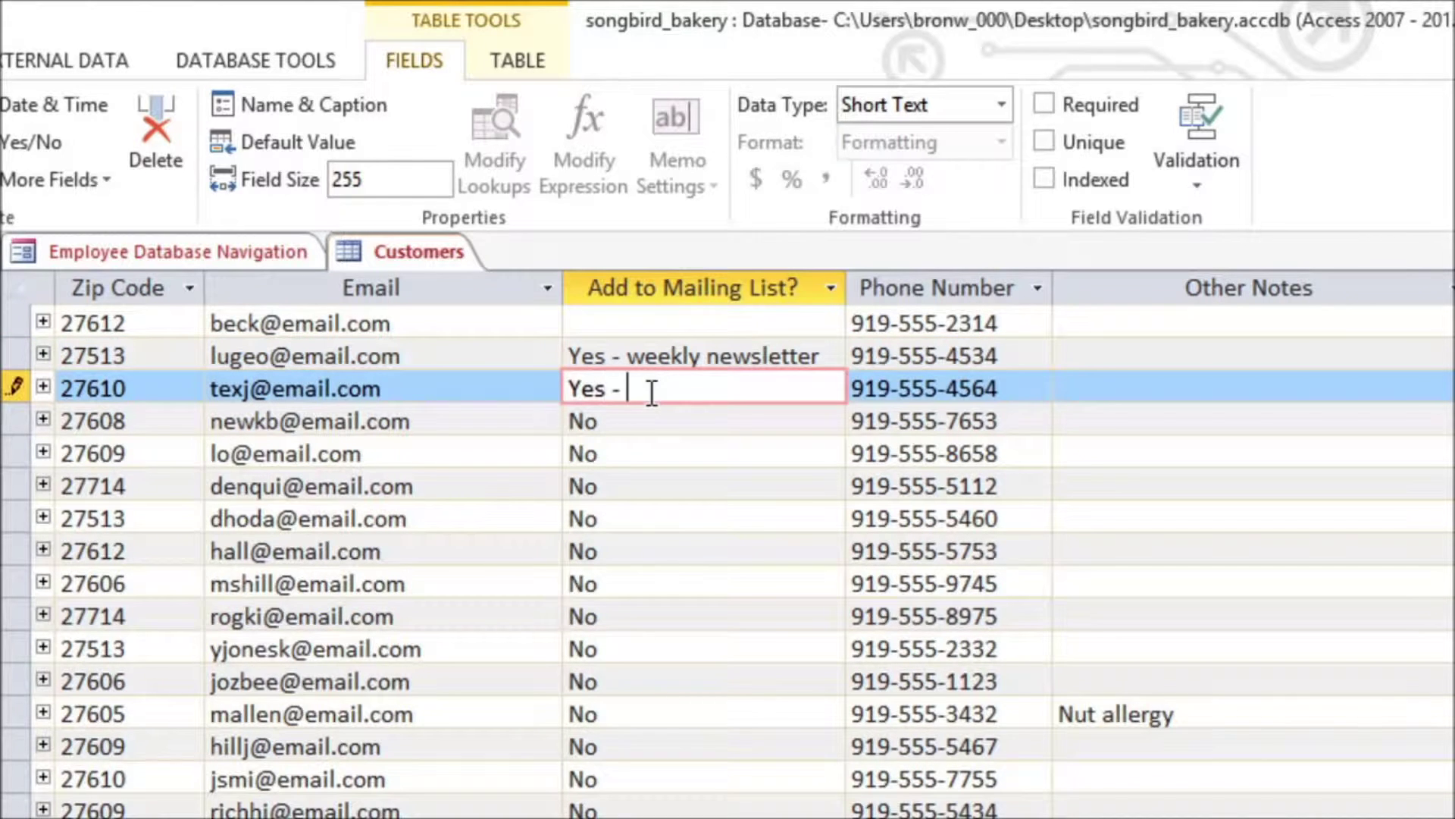
text(special events only)
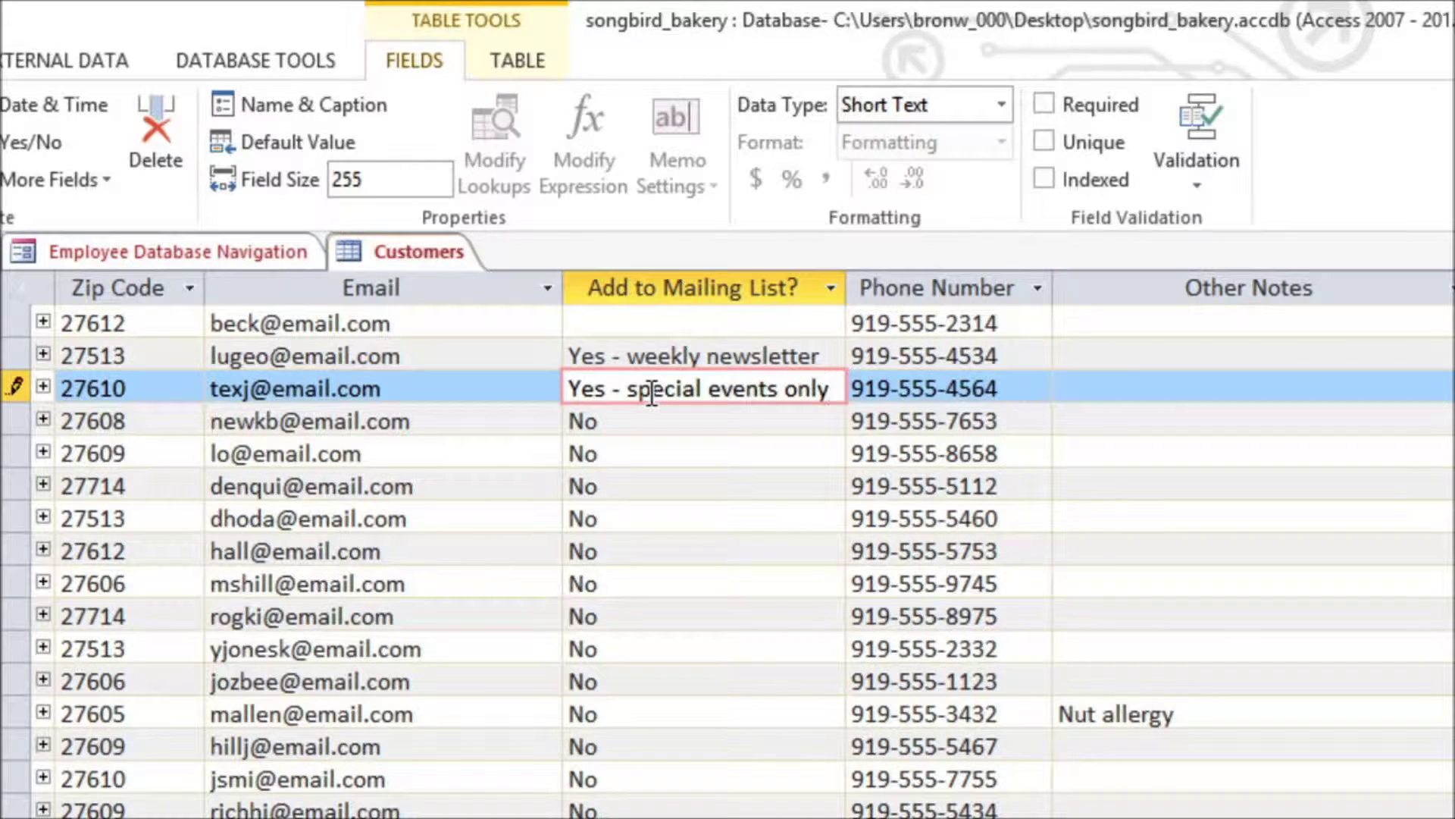
Step: Limit the State field's size to 2 characters and accept the possible data loss
click(407, 252)
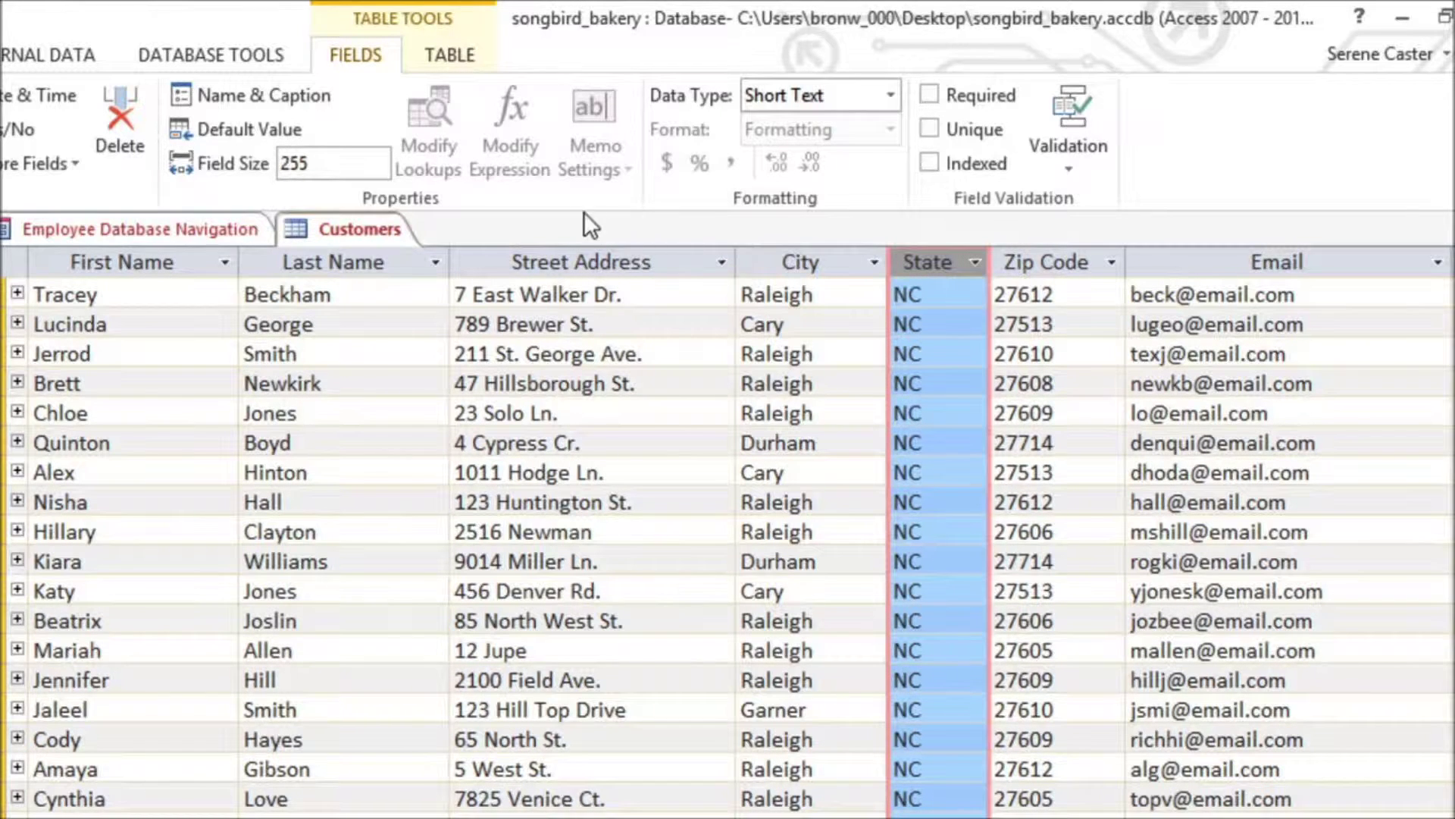
click(366, 165)
text(2)
key(Return)
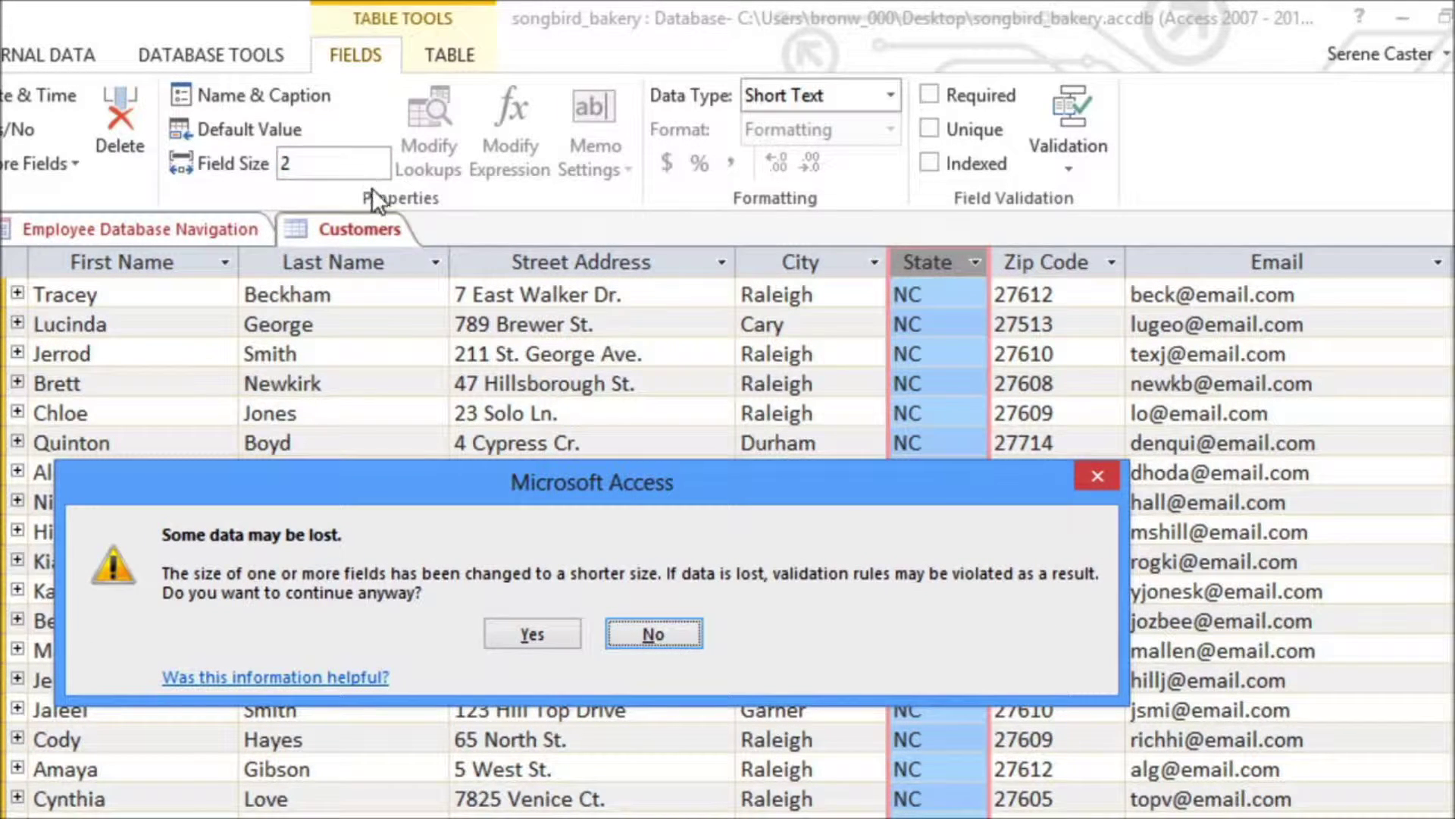
click(509, 632)
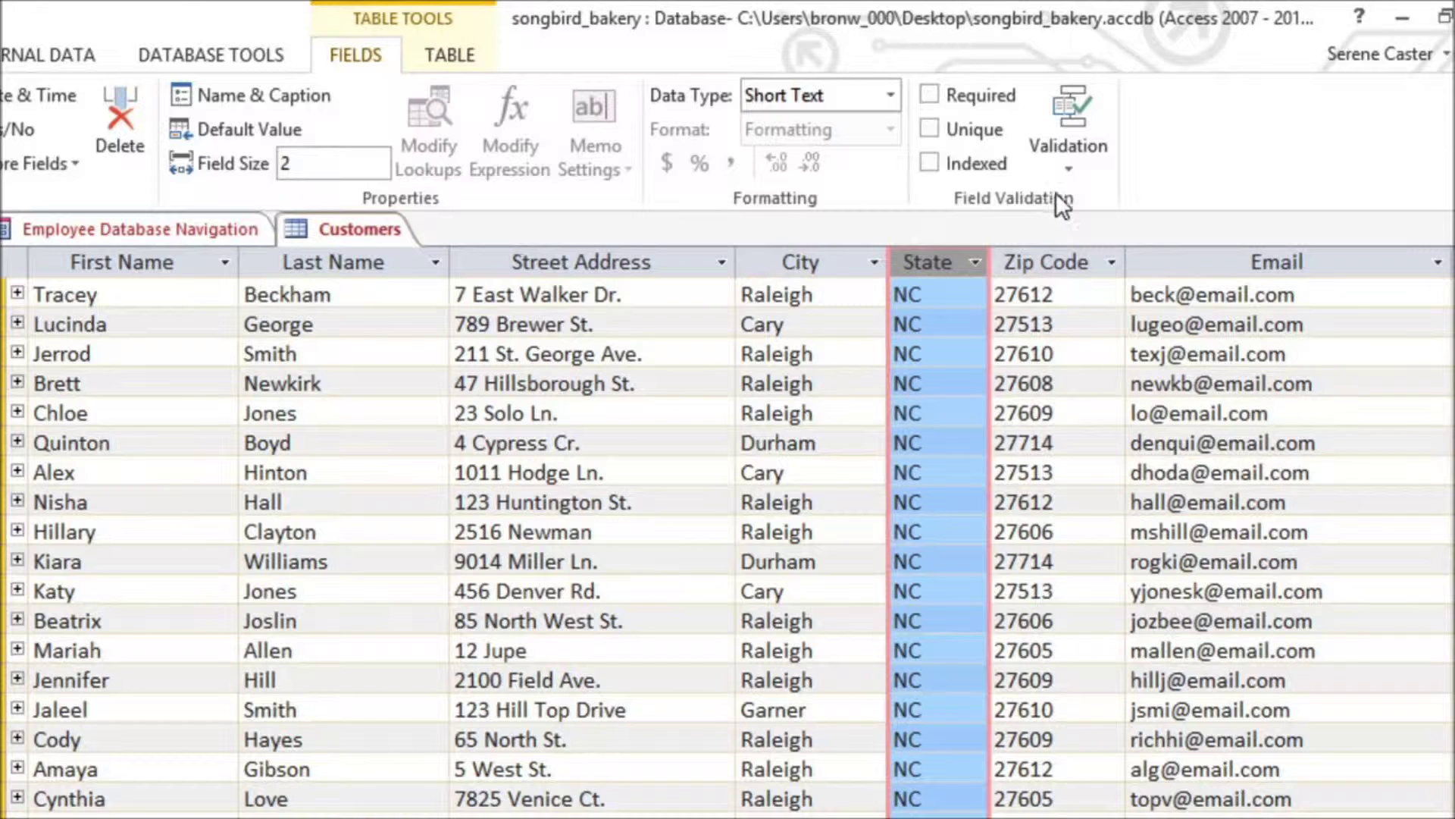
Step: Create a field validation rule for State listing the accepted US postal abbreviations joined by Or, from "AL" Or "AK" Or "AZ" through "WY"
click(1074, 163)
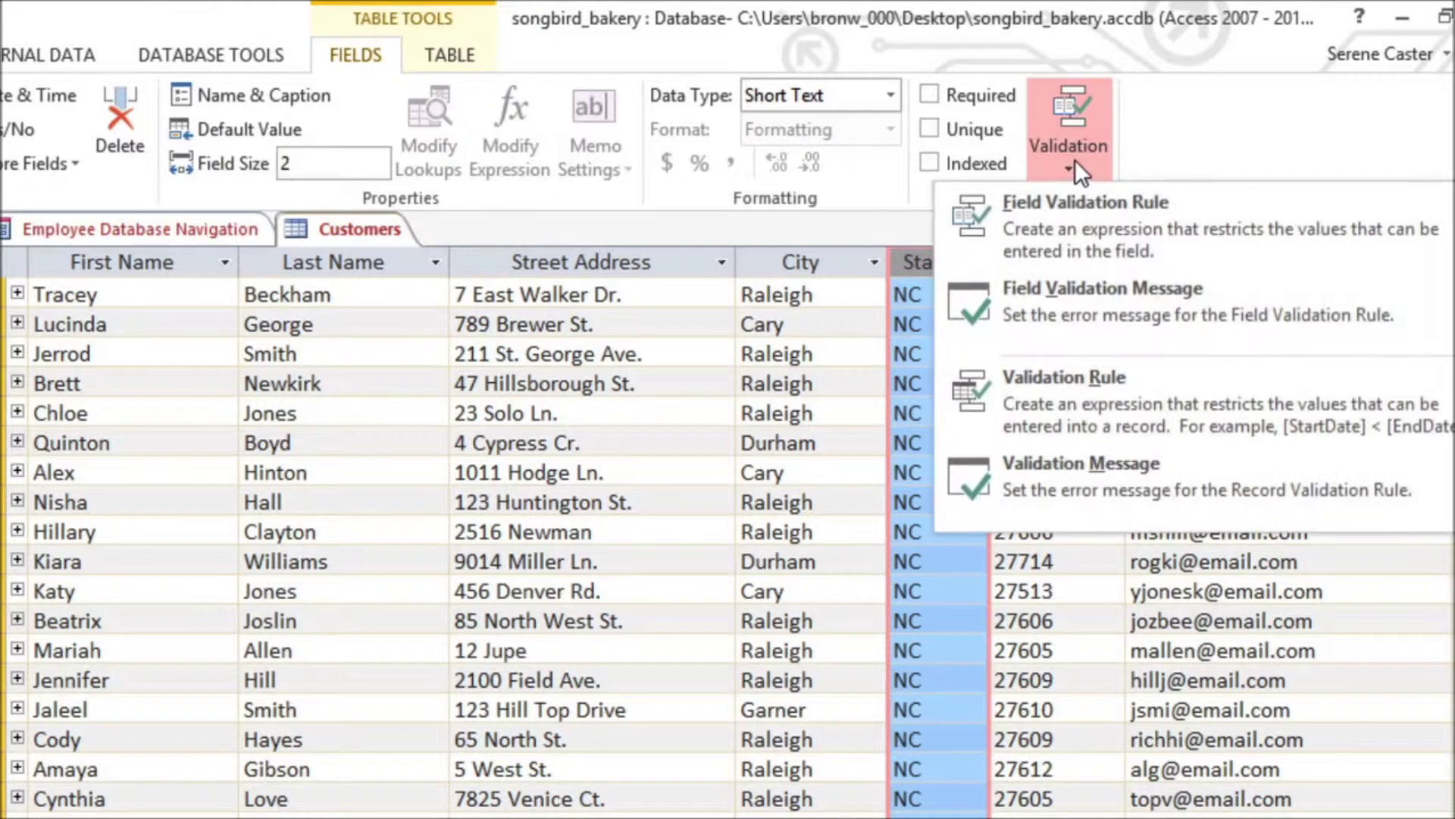
click(1075, 220)
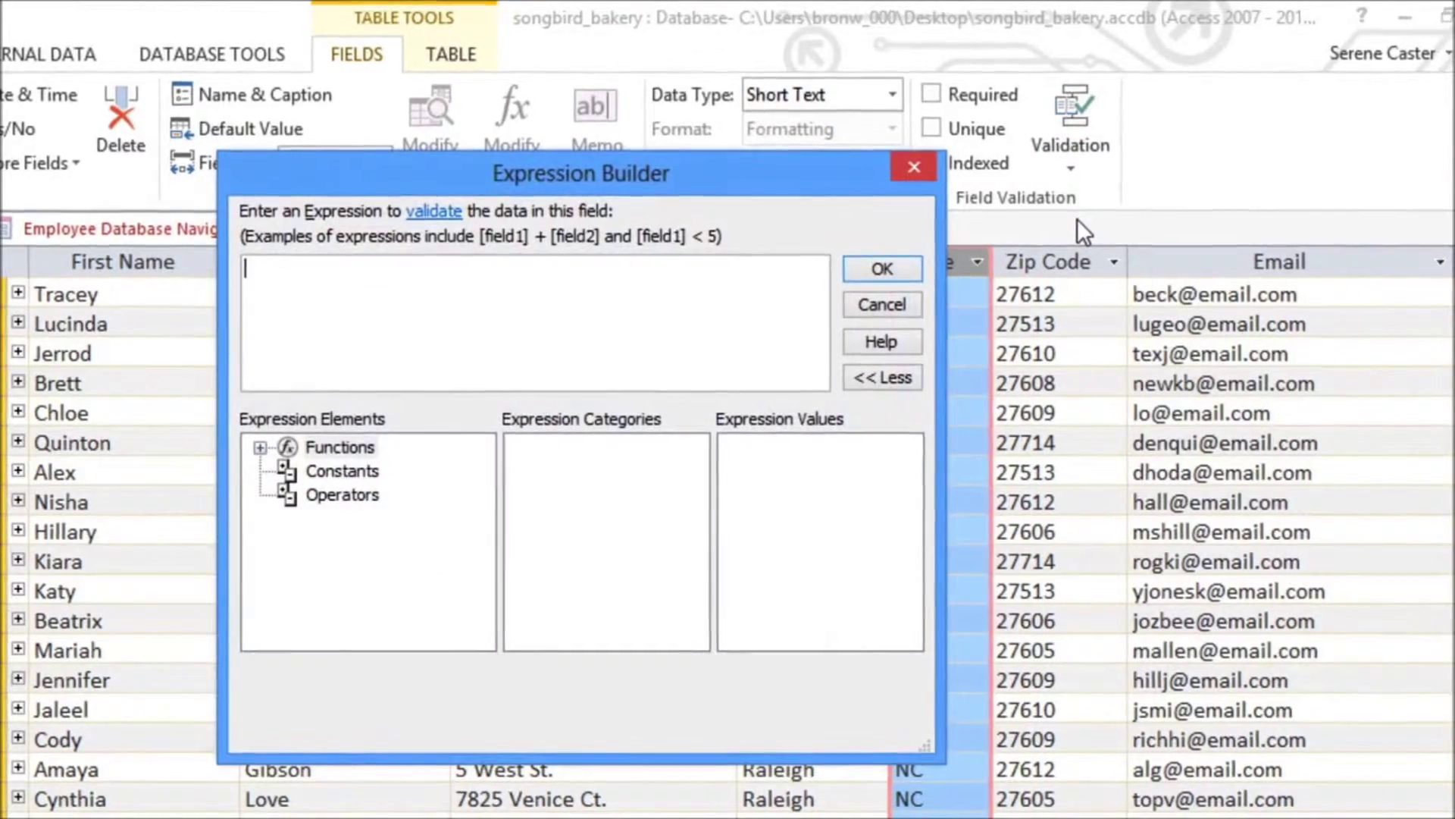
text("AL")
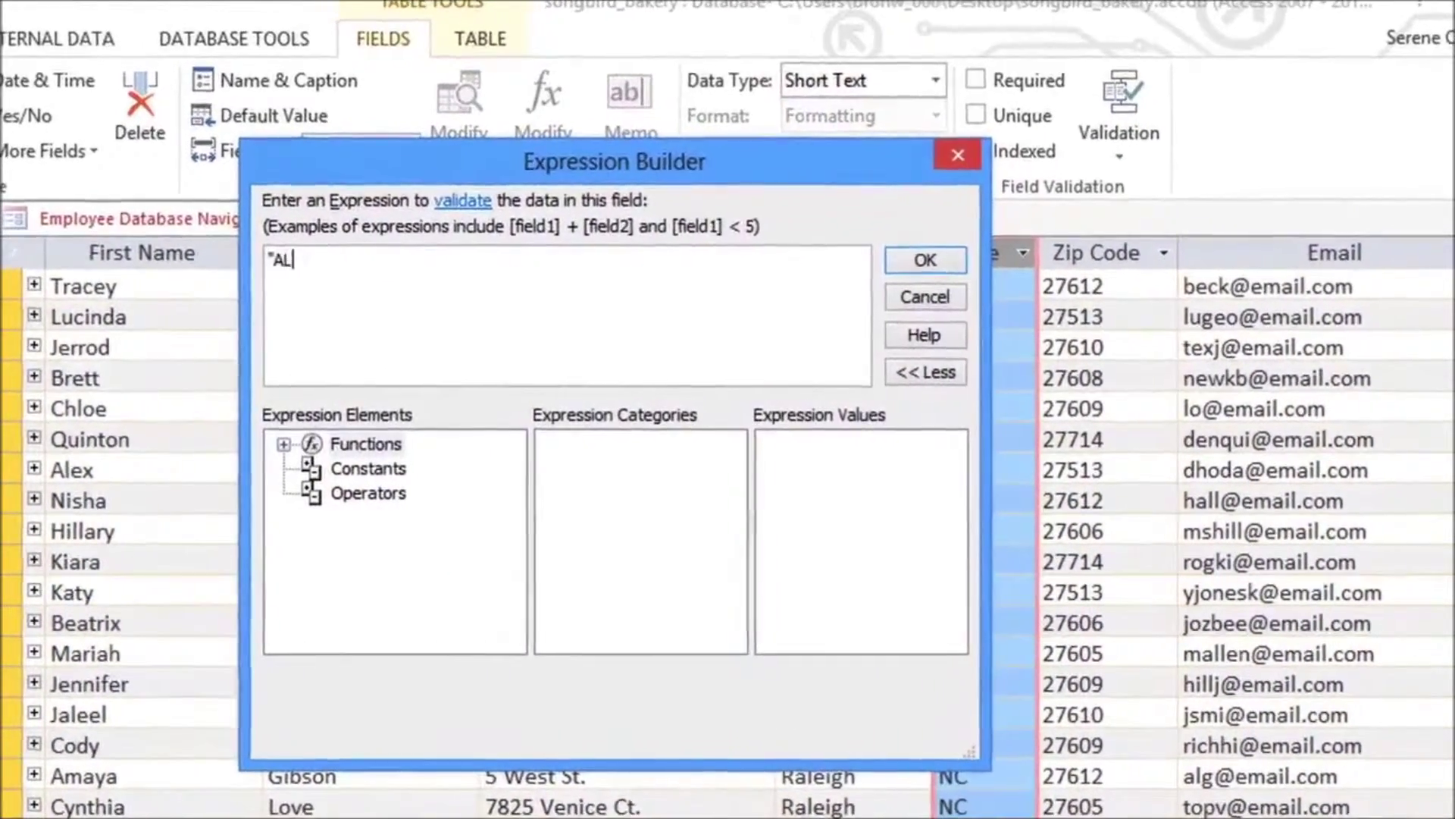
text( Or "A)
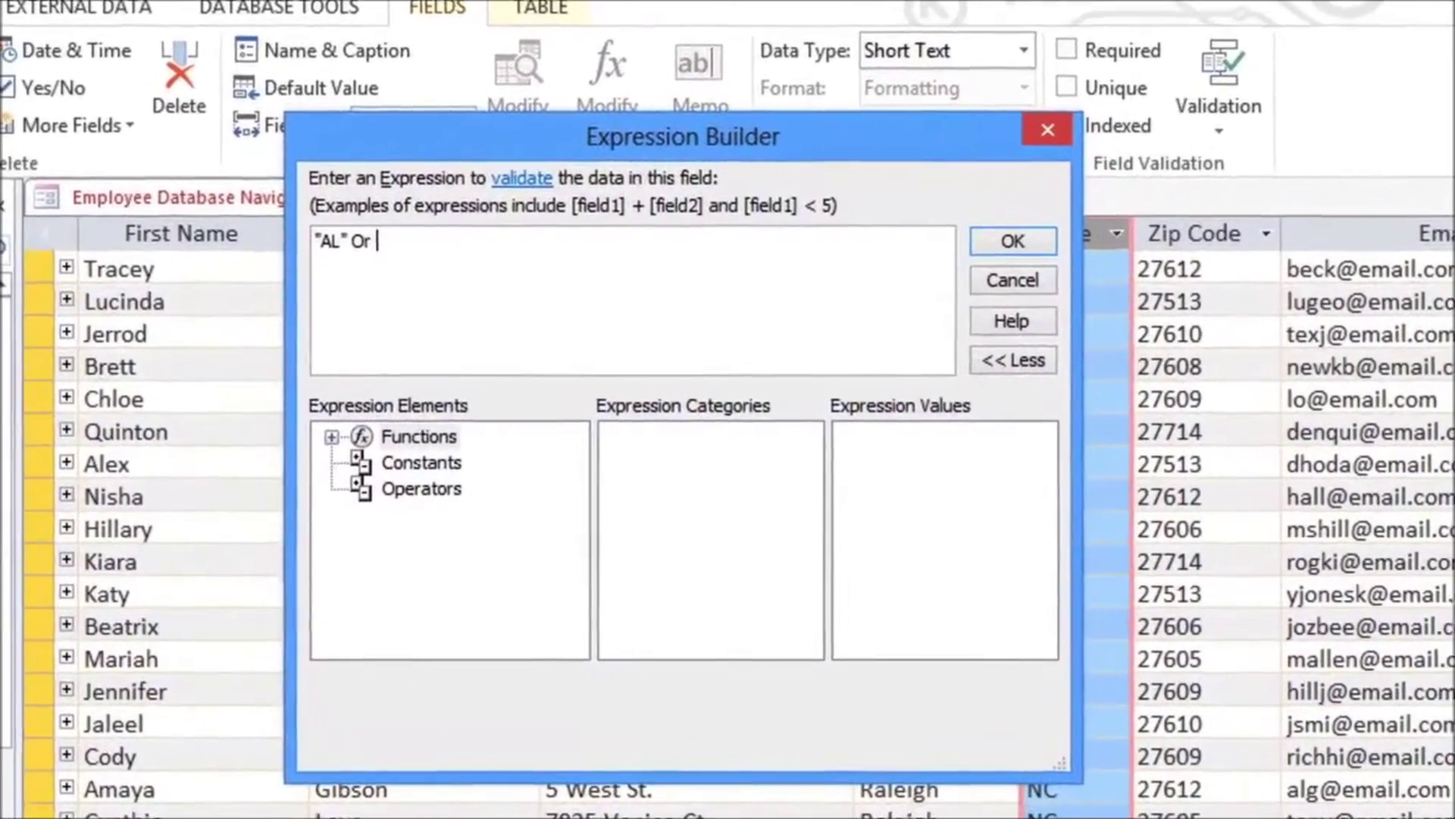
text(K")
text(Or "AZ)
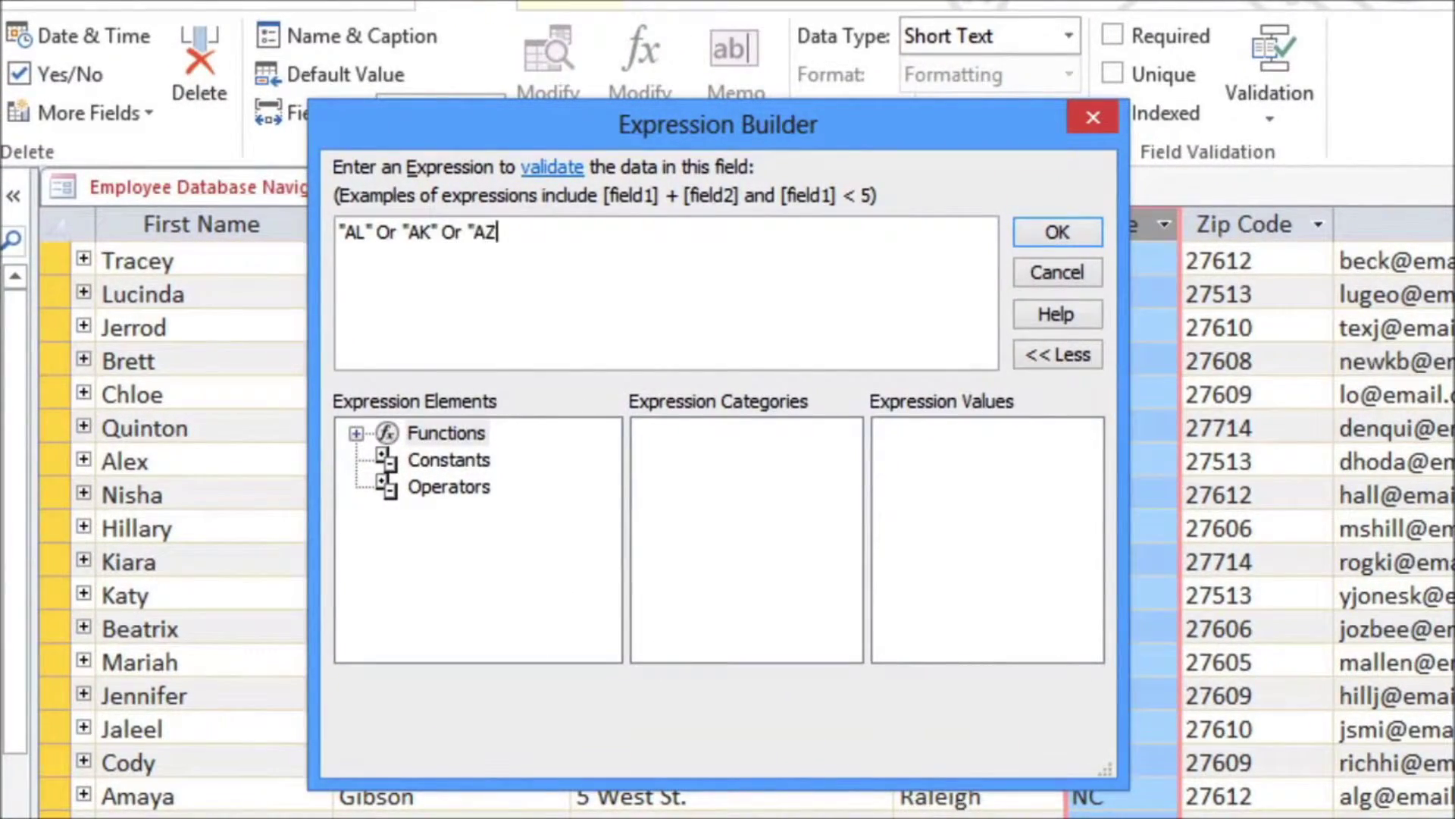
text(" Or)
text("AR" Or "CO" Or "CA" Or "CT" Or "DE" Or "DC" Or "FL" Or "GA" Or "HI" Or "ID" Or "IL" Or "IN" Or "IA" Or "KS" Or "KY" Or "LA" Or "ME" Or "MD" Or "MA" Or "MI" Or "MN" Or "MS" Or "MO" Or "MT" Or "NE" Or "NV" Or "NH" Or "NJ" Or "NM" Or "NY" Or "NC" Or "ND" Or "OH" Or "OK" Or "OR" Or "PA" Or "RI" Or "SC" Or "SD" Or "TN" Or "TX" Or "VT" Or "UT" Or "VA" Or "WA" Or "WV" Or "WI" Or "WY")
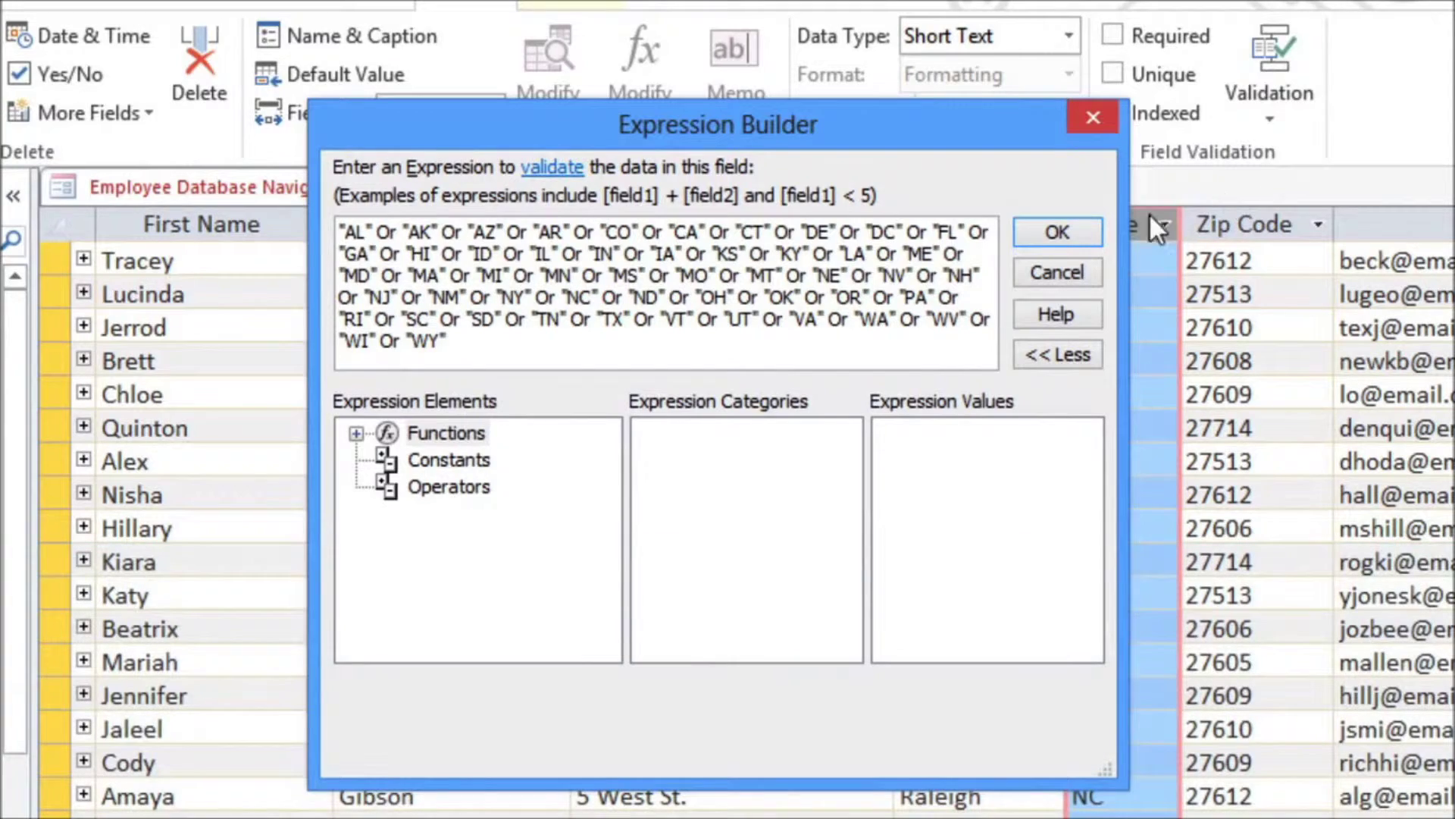
click(1084, 234)
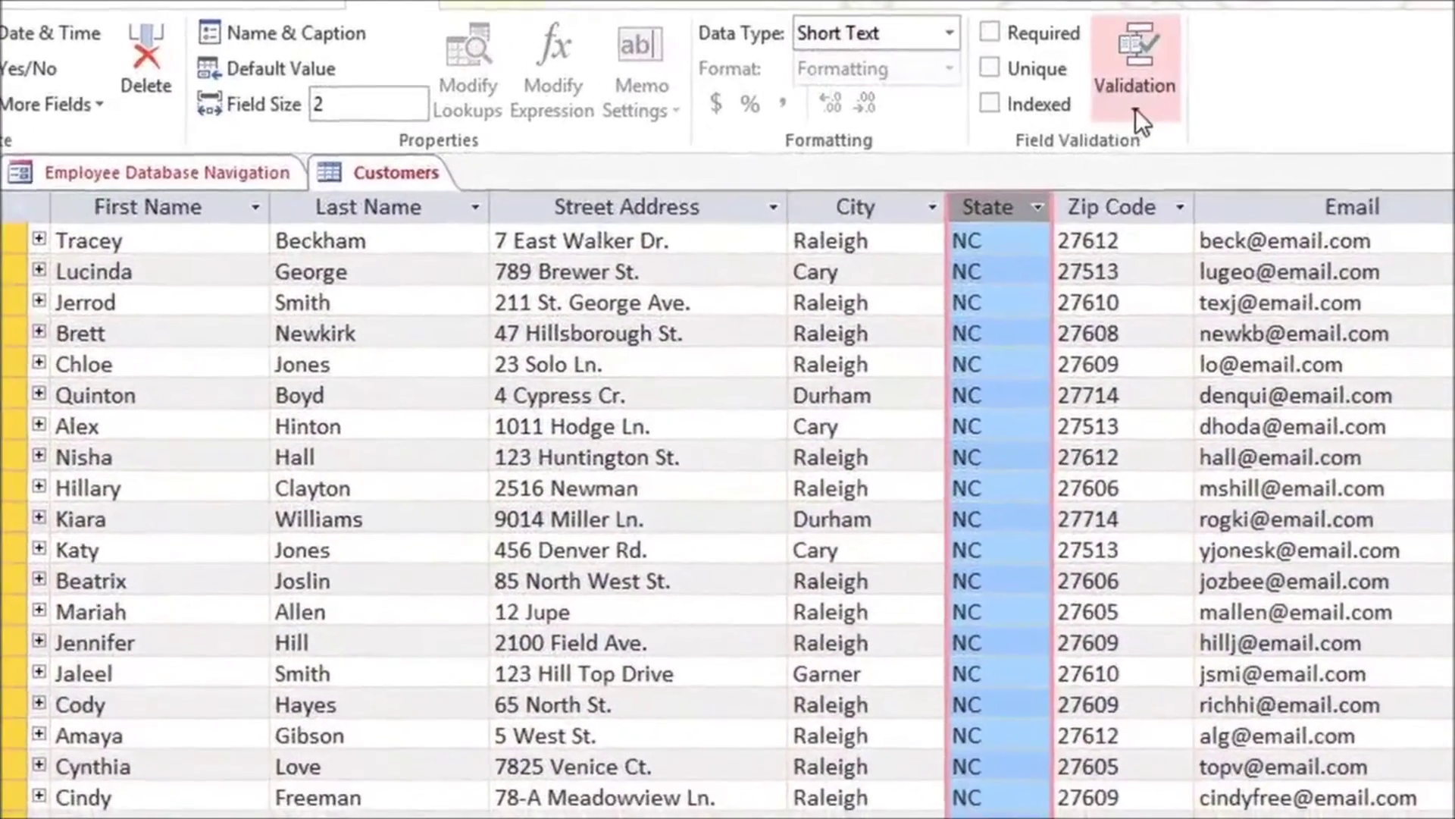
Step: Set the State field's validation message to "Must be a US state. Enter the 2-letter postal abbreviation only."
click(1144, 102)
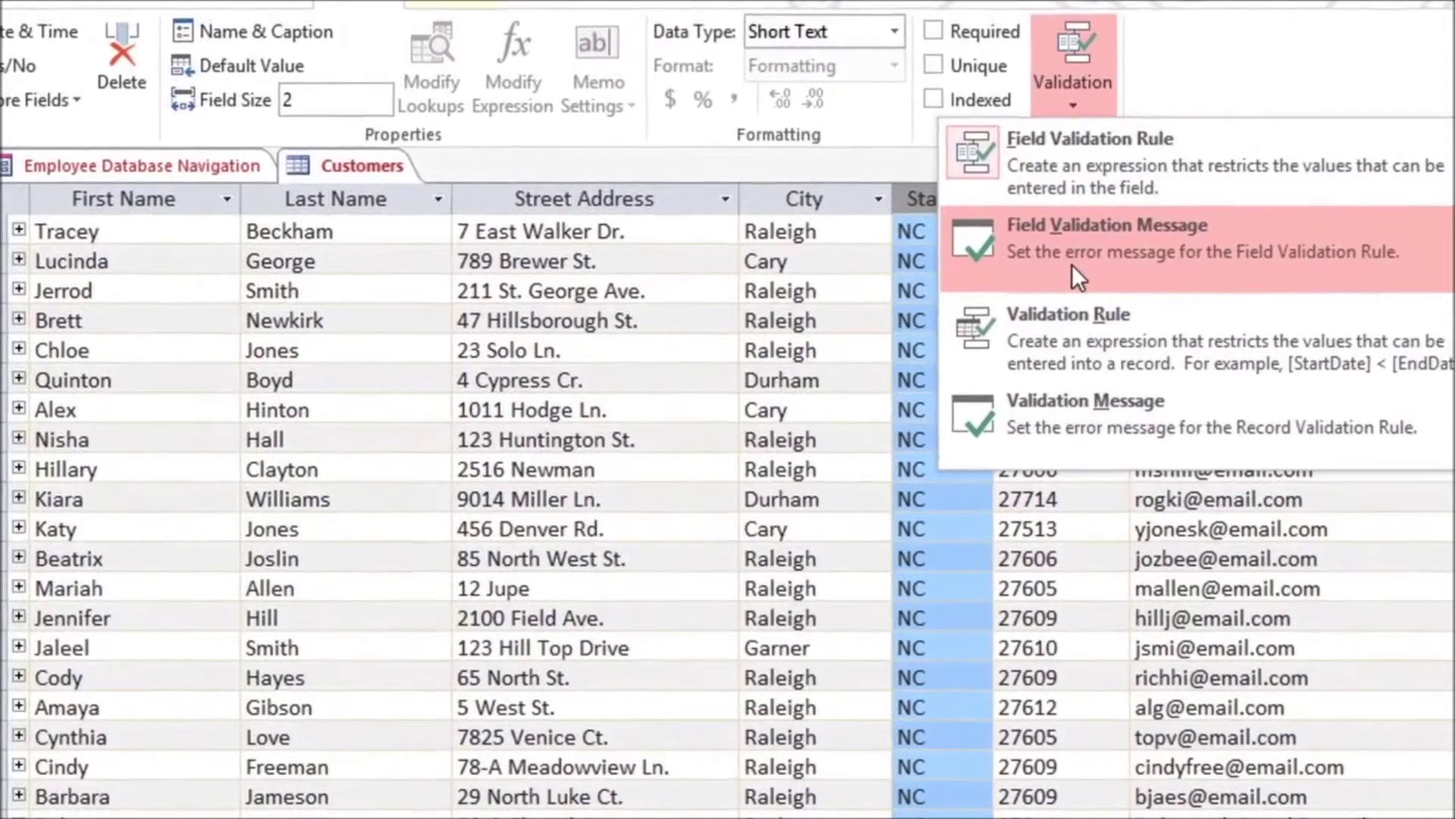
click(1068, 262)
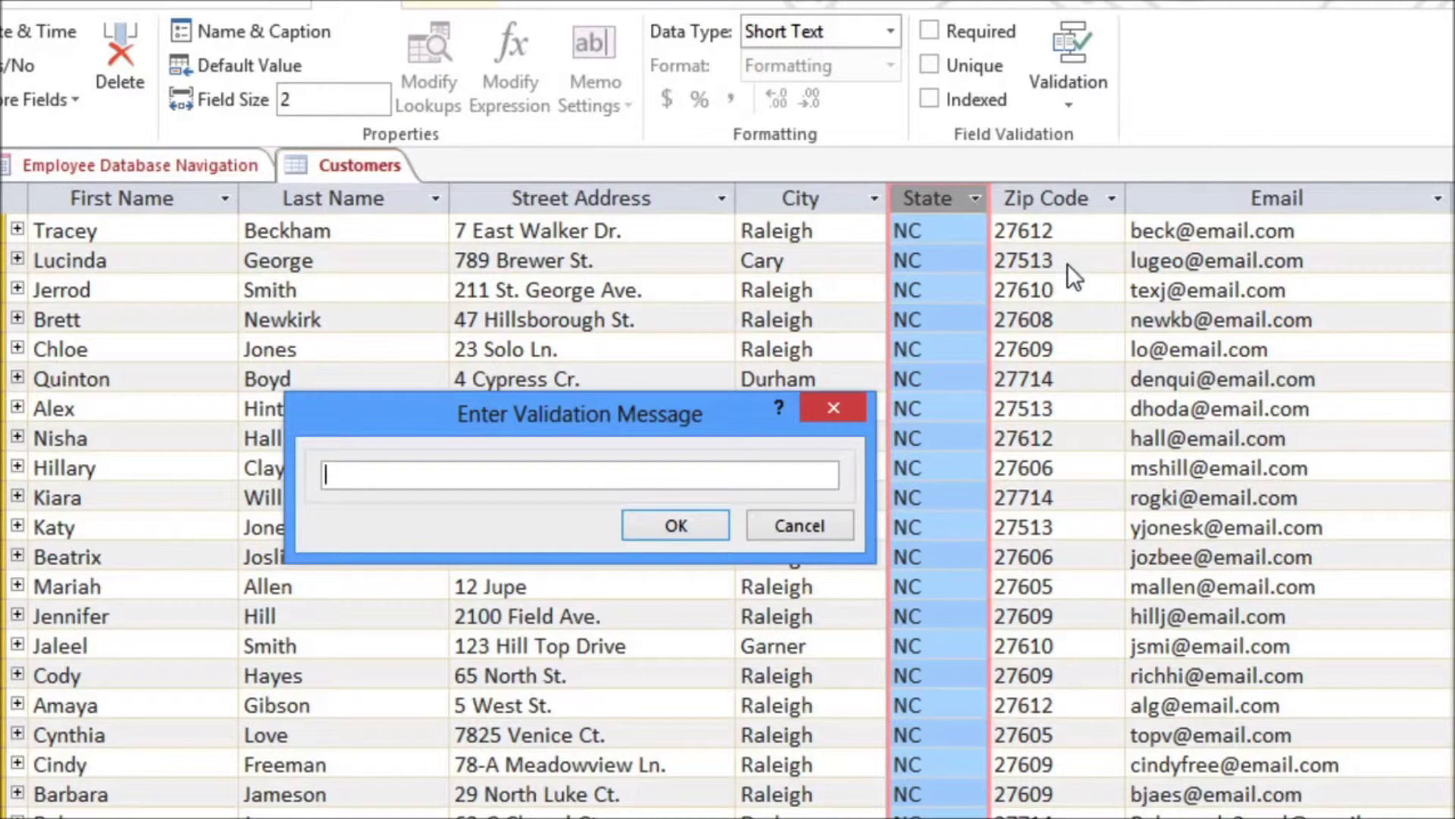
text(Must be a US state. Enter the 2-letter postal abbreviation only.)
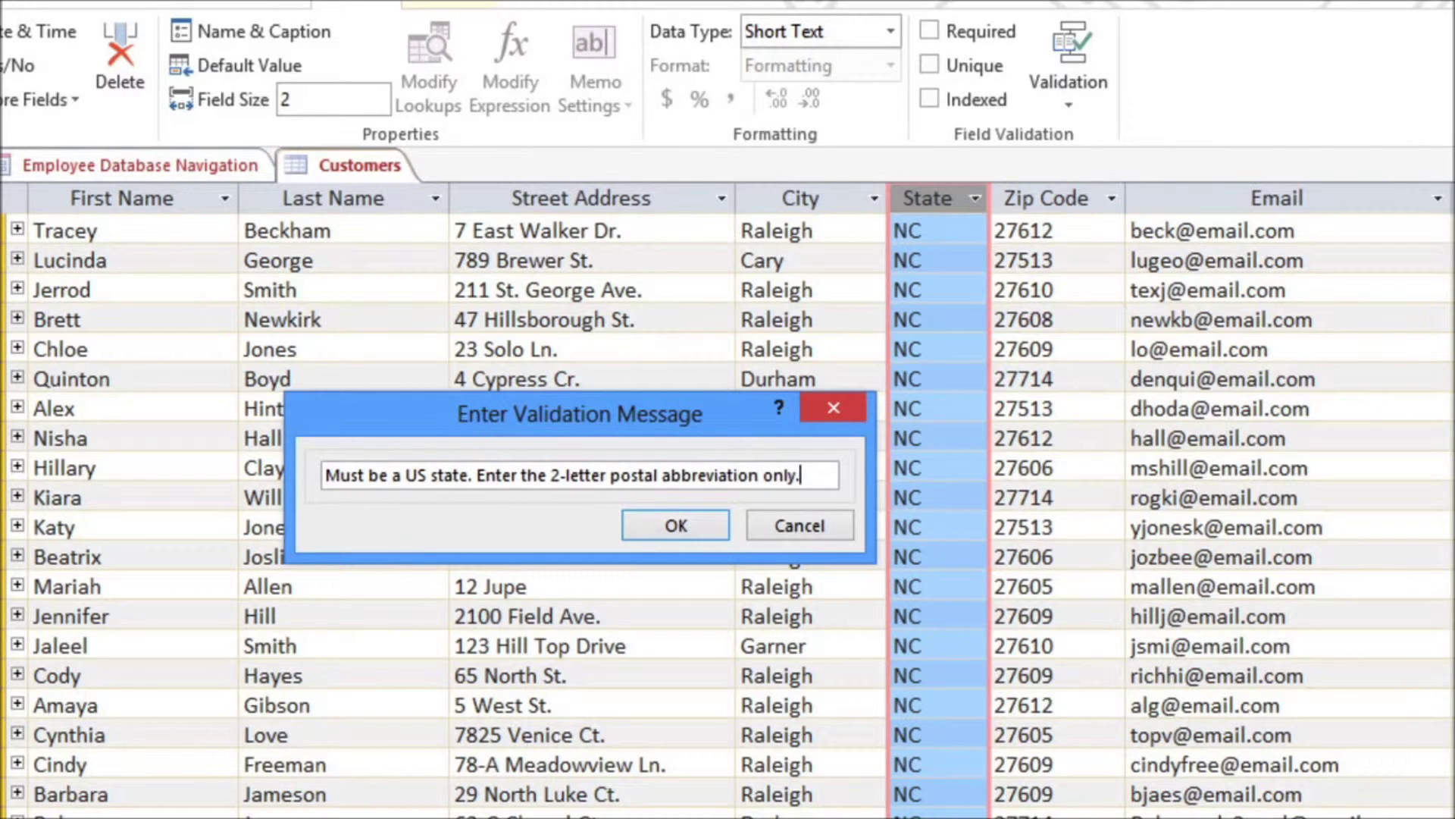
key(Return)
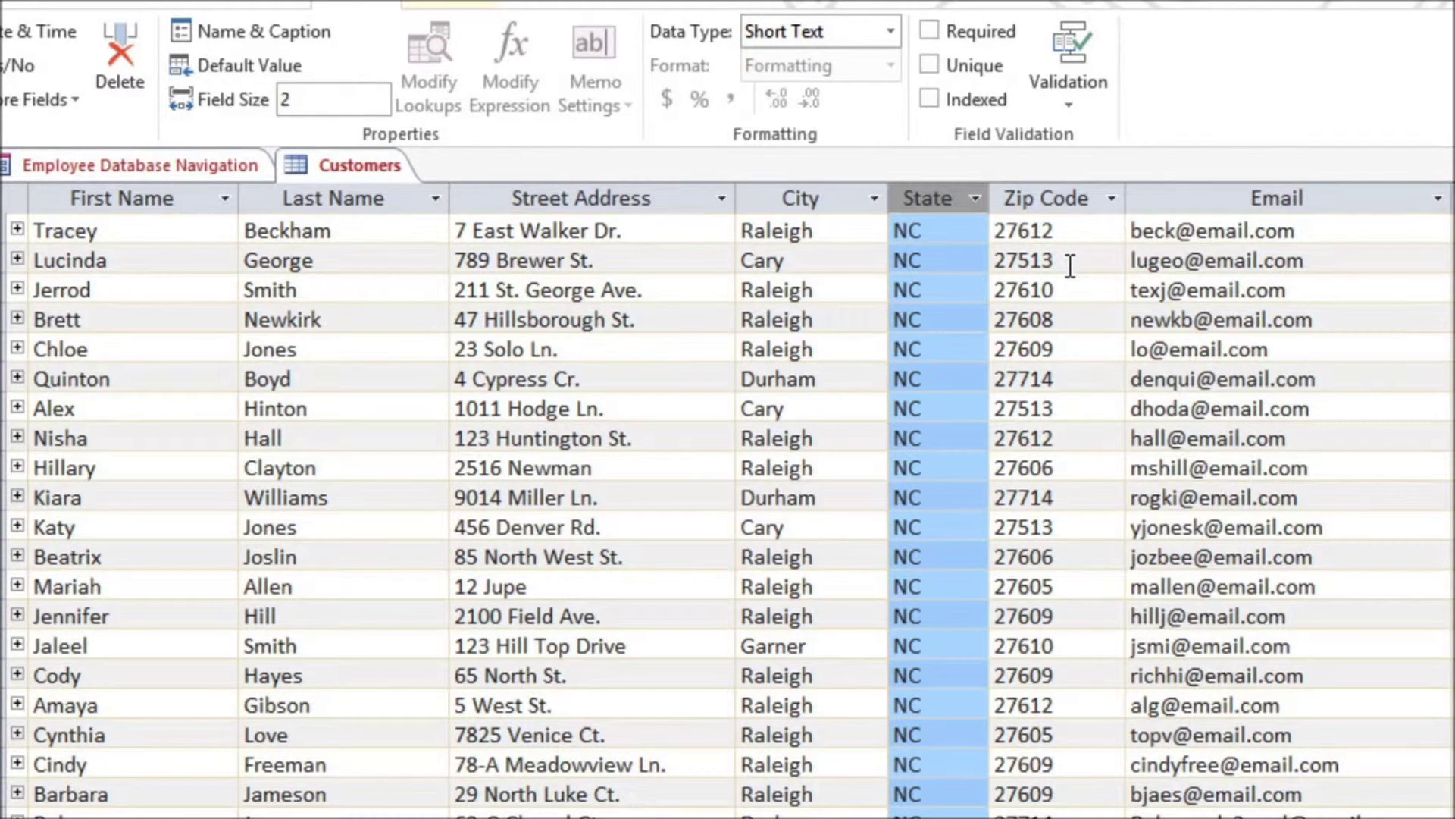